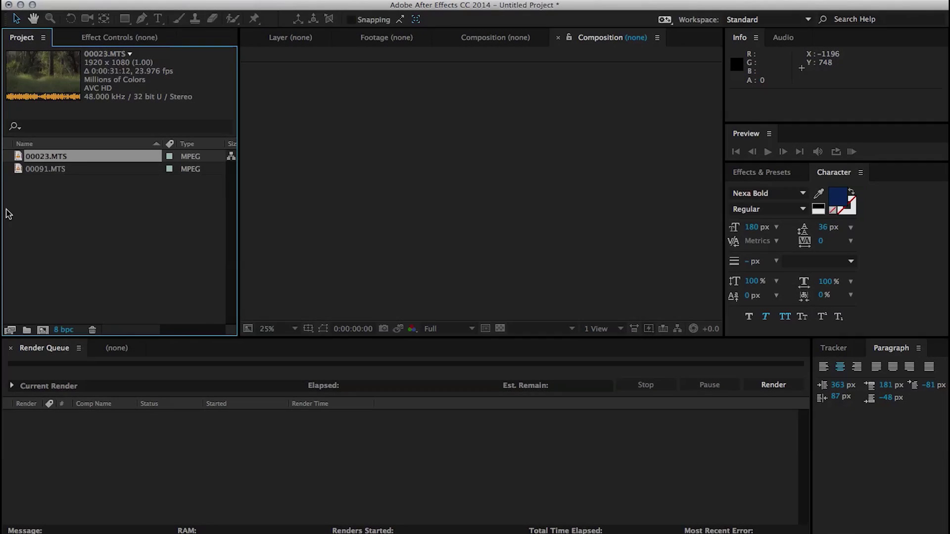
Create composition 00023 from the 00023.MTS forest clip
{"action": "left_click", "coordinate": [49, 167]}
{"action": "left_click", "coordinate": [44, 158]}
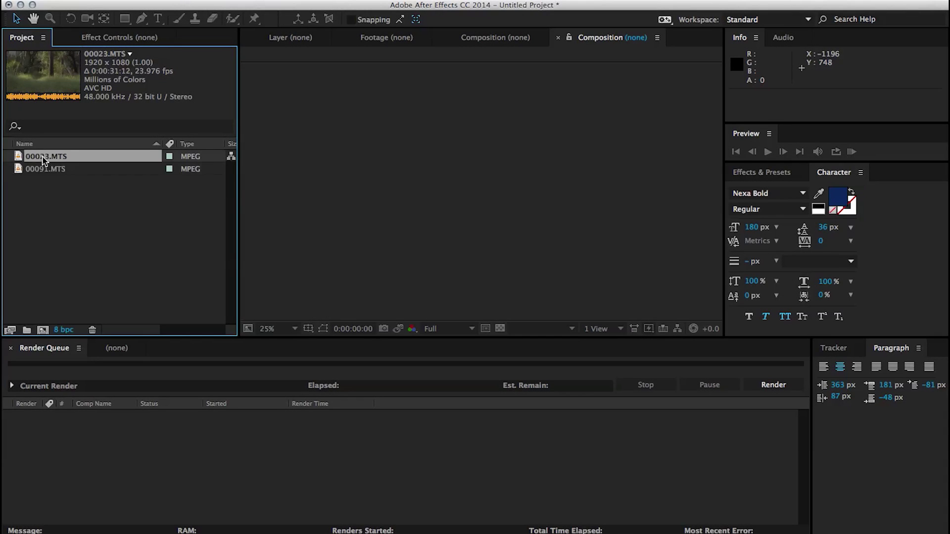
{"action": "left_click_drag", "start_coordinate": [47, 159], "coordinate": [59, 213]}
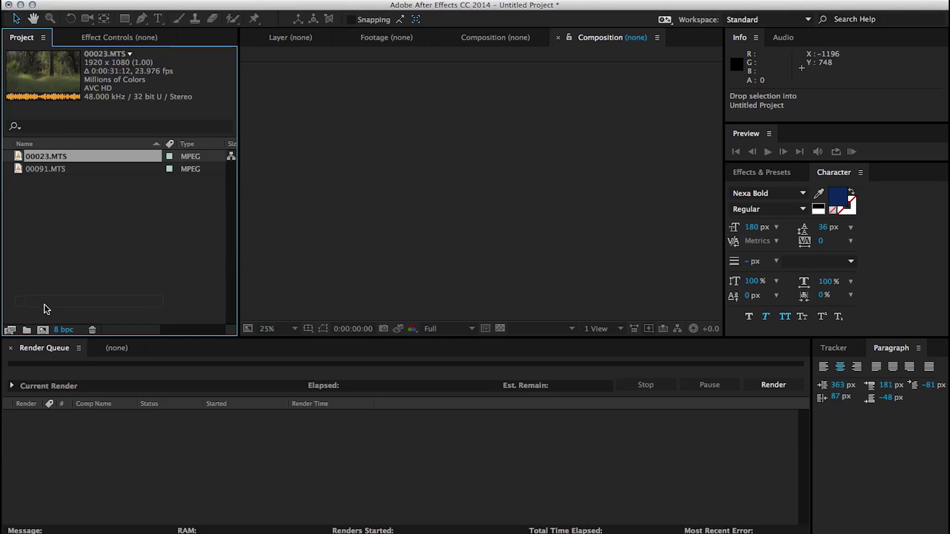
{"action": "left_click_drag", "start_coordinate": [43, 328], "coordinate": [42, 329]}
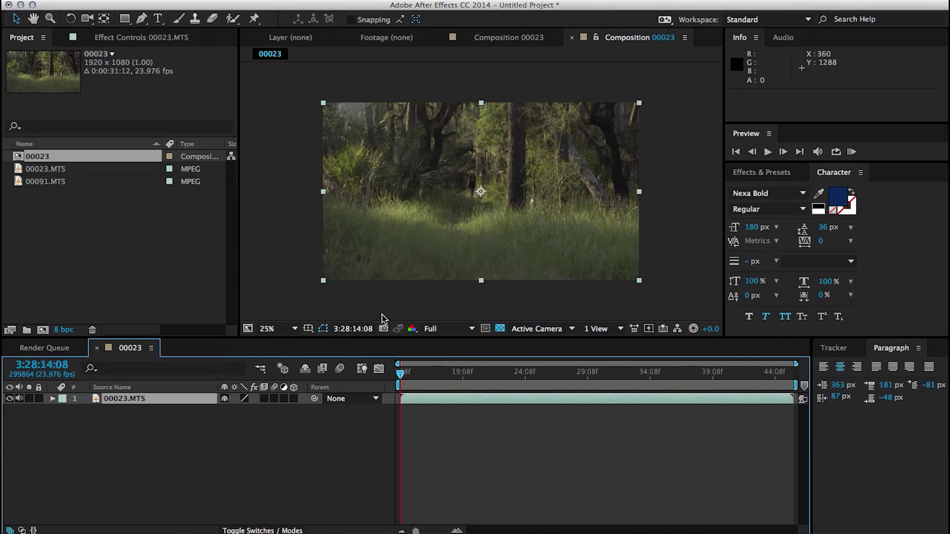
Scrub the footage, zoom the viewer to 50%, preview it, and end the work area mid-clip
{"action": "left_click_drag", "start_coordinate": [418, 381], "coordinate": [429, 377]}
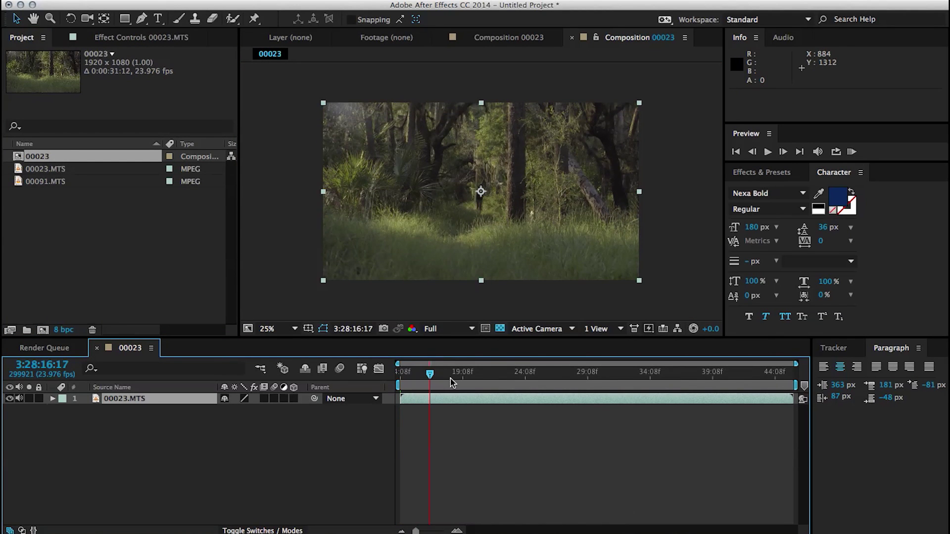
{"action": "left_click_drag", "start_coordinate": [517, 377], "coordinate": [604, 383]}
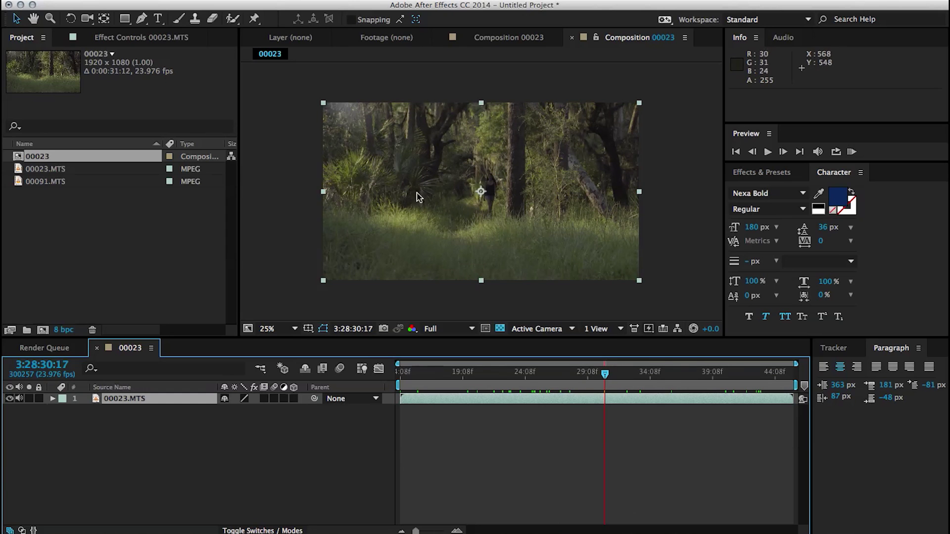
{"action": "key", "text": "period"}
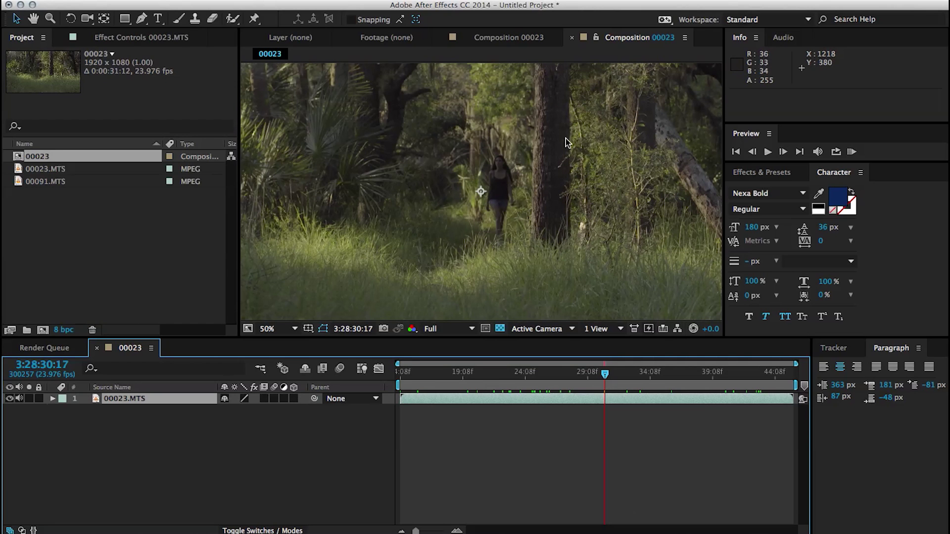
{"action": "left_click_drag", "start_coordinate": [424, 375], "coordinate": [399, 377]}
{"action": "left_click", "coordinate": [851, 152]}
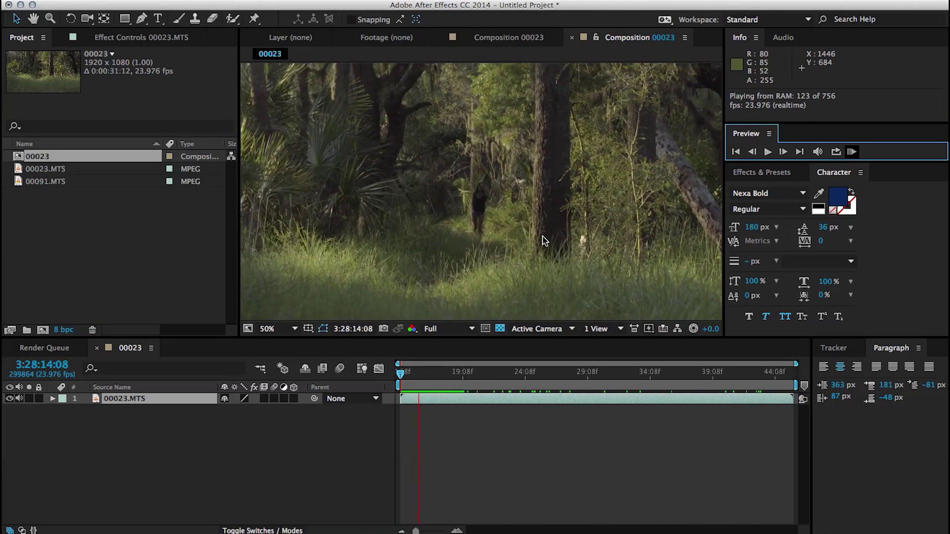
{"action": "left_click_drag", "start_coordinate": [495, 375], "coordinate": [628, 379]}
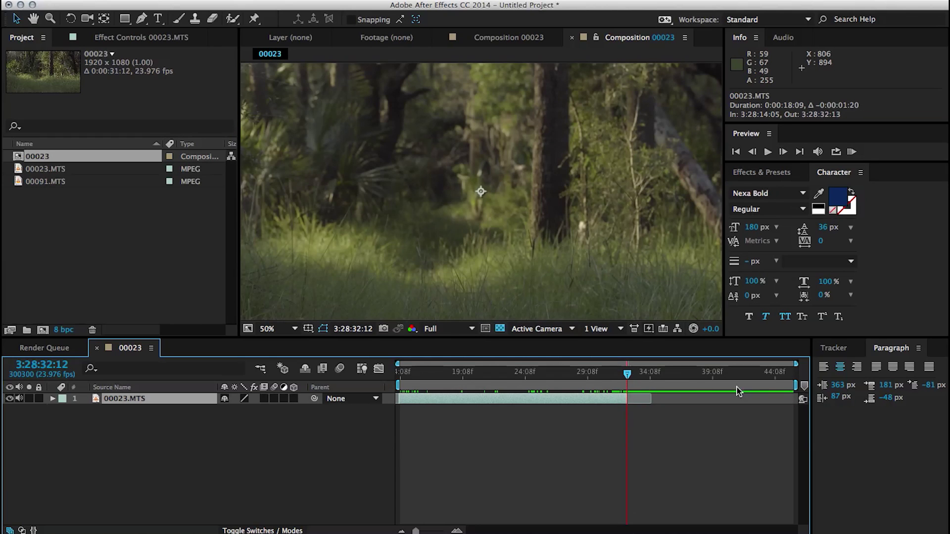
{"action": "left_click_drag", "start_coordinate": [795, 384], "coordinate": [628, 383]}
Trim the 00023 composition to its work area and RAM preview the trimmed clip
{"action": "right_click", "coordinate": [588, 388]}
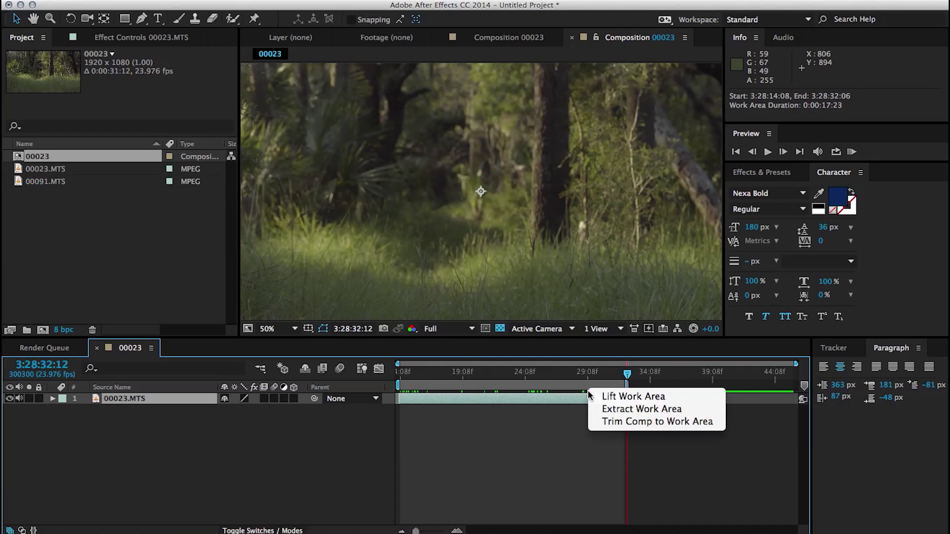
{"action": "left_click", "coordinate": [614, 423]}
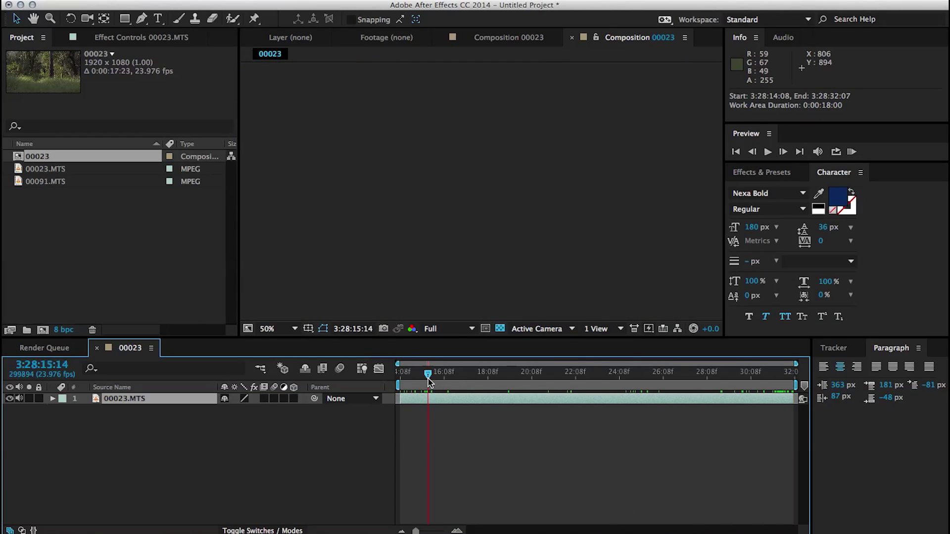
{"action": "left_click_drag", "start_coordinate": [429, 382], "coordinate": [395, 384]}
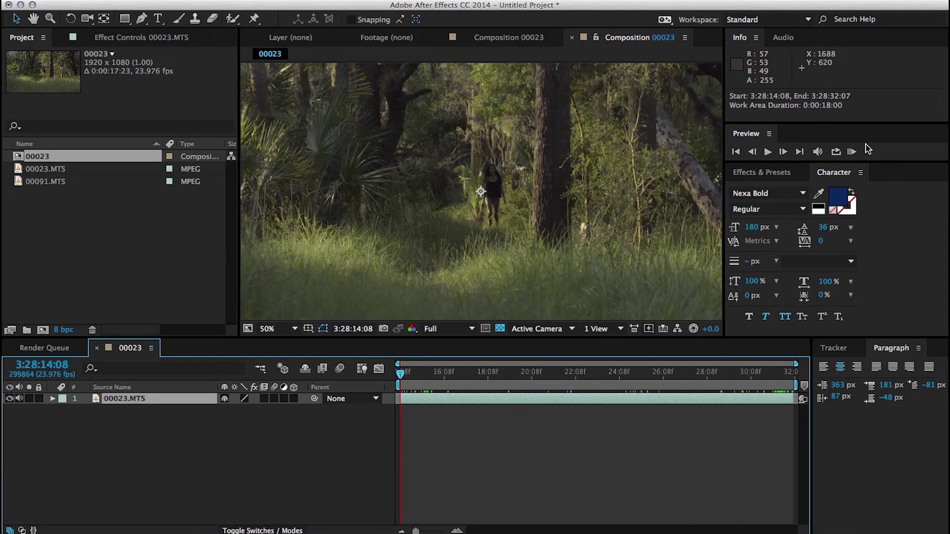
{"action": "left_click", "coordinate": [851, 152]}
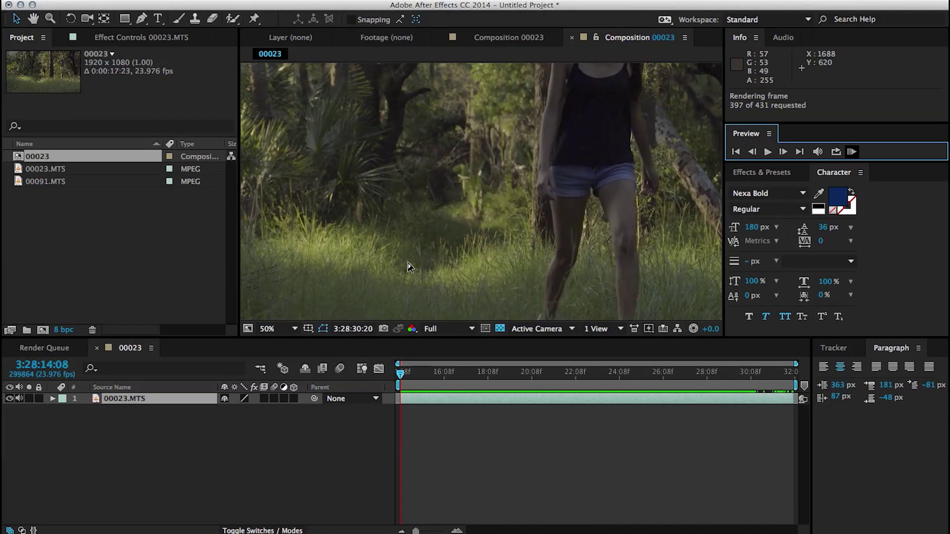
Duplicate the forest layer and start a Pen mask by the trunk, up to the frame's top edge
{"action": "key", "text": "ctrl+d"}
{"action": "key", "text": "g"}
{"action": "scroll", "coordinate": [458, 185], "scroll_direction": "up", "scroll_amount": 2}
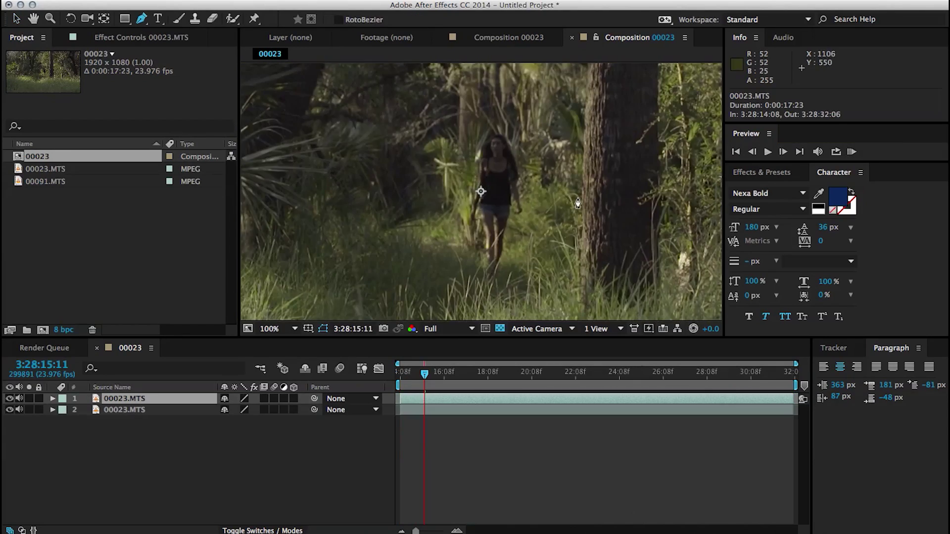
{"action": "left_click_drag", "start_coordinate": [578, 202], "coordinate": [445, 197]}
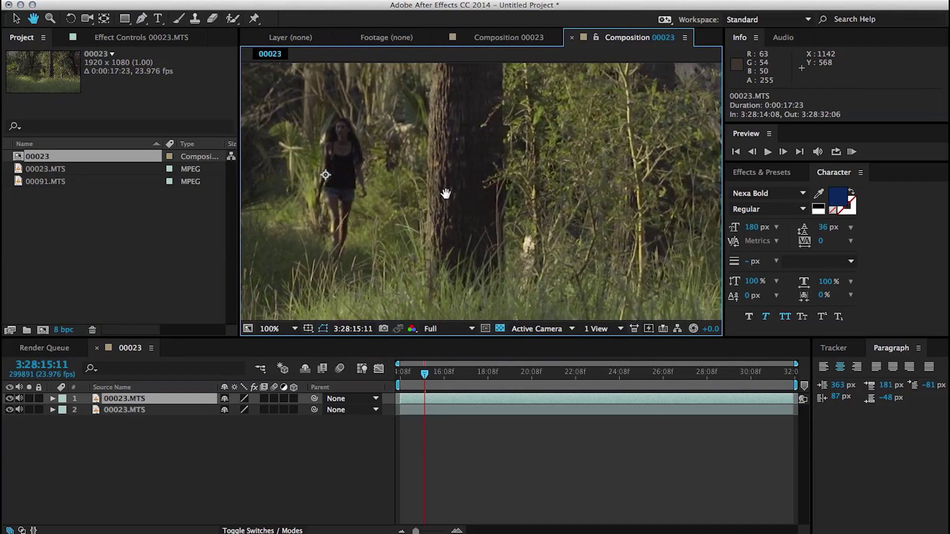
{"action": "left_click", "coordinate": [427, 284]}
{"action": "key", "text": "space"}
{"action": "scroll", "coordinate": [449, 265], "scroll_direction": "up", "scroll_amount": 5}
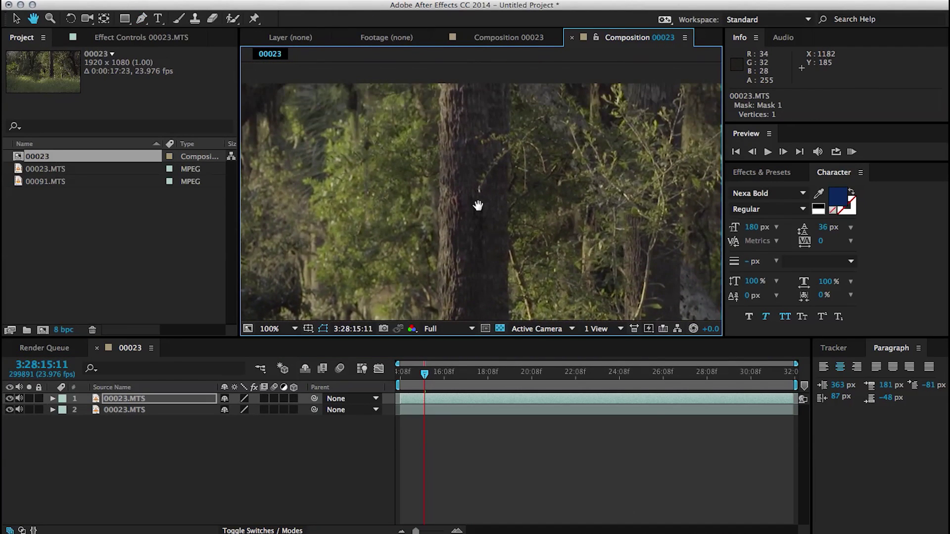
{"action": "left_click", "coordinate": [443, 75]}
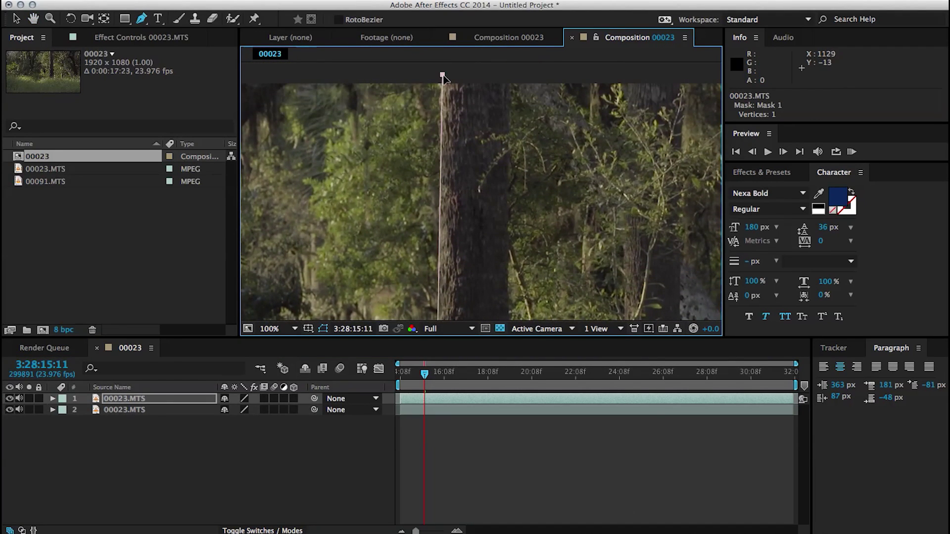
Continue the mask down the trunk's right side to its base and lower left
{"action": "left_click", "coordinate": [510, 109]}
{"action": "left_click", "coordinate": [508, 132]}
{"action": "left_click", "coordinate": [507, 213]}
{"action": "scroll", "coordinate": [507, 256], "scroll_direction": "down", "scroll_amount": 5}
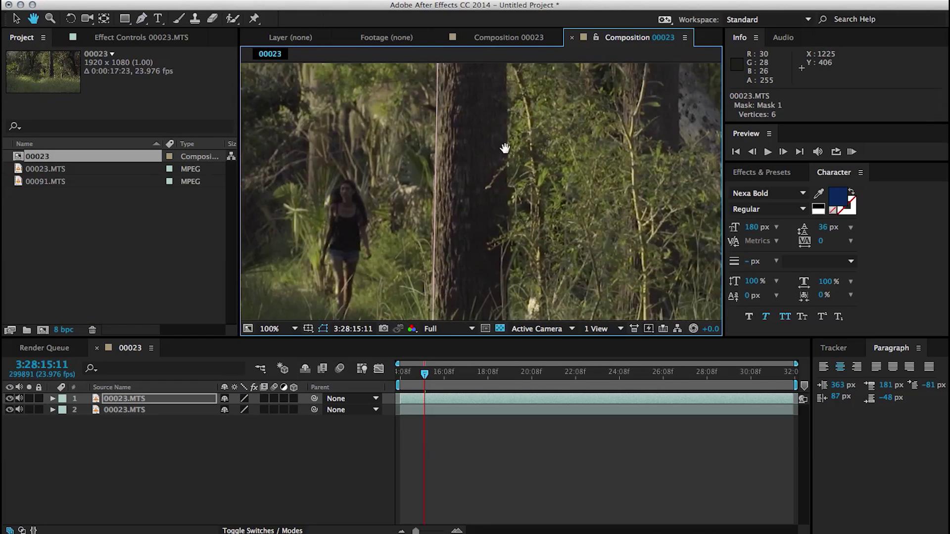
{"action": "left_click", "coordinate": [509, 244]}
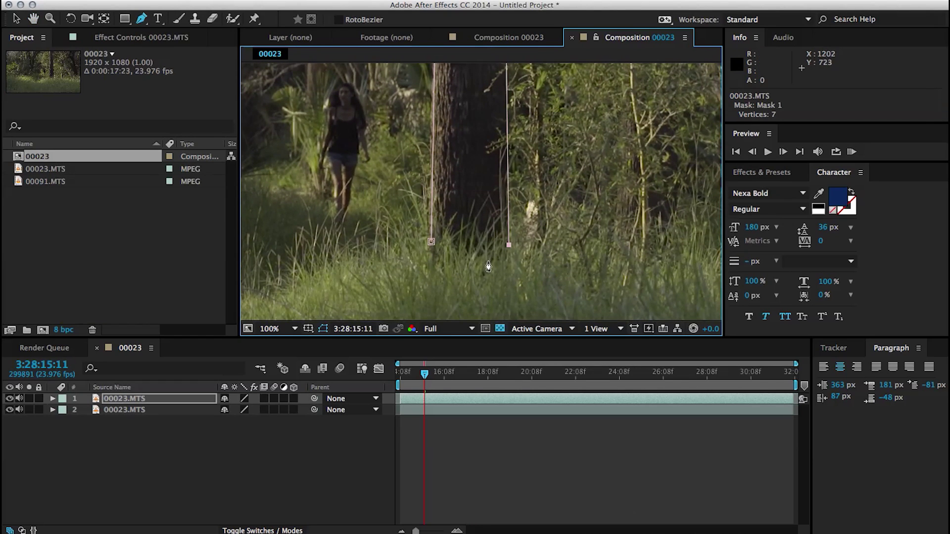
{"action": "left_click", "coordinate": [455, 260]}
{"action": "scroll", "coordinate": [433, 249], "scroll_direction": "down", "scroll_amount": 3}
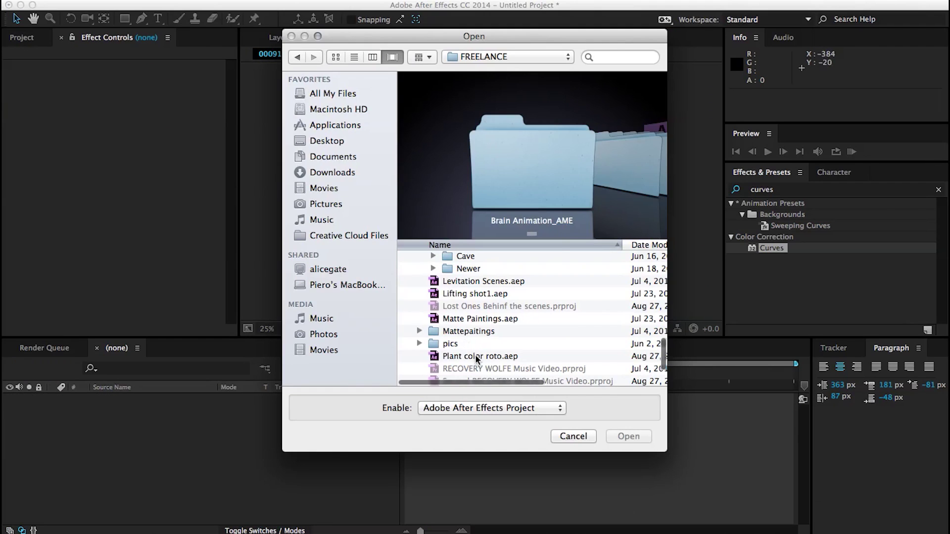
Open Plant color roto.aep and dismiss the missing-files warning
{"action": "double_click", "coordinate": [476, 358]}
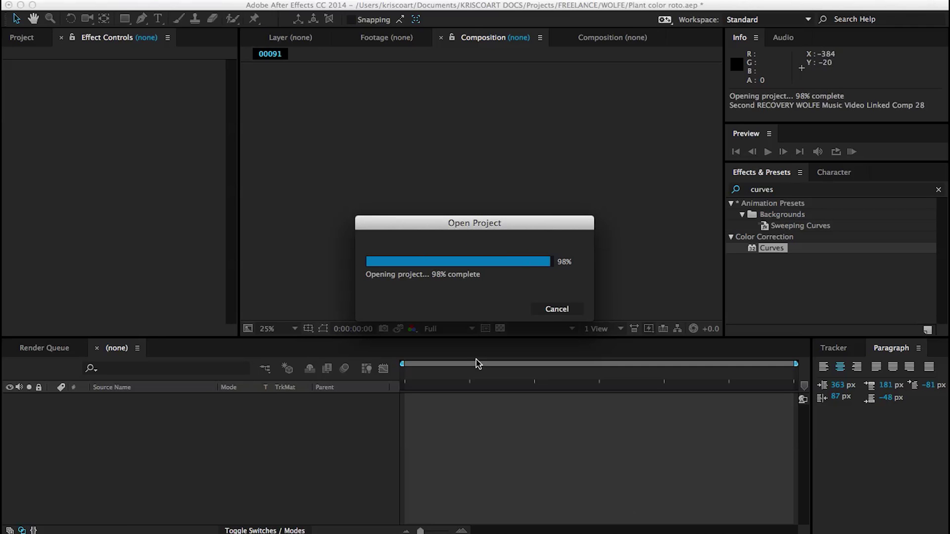
{"action": "key", "text": "Return"}
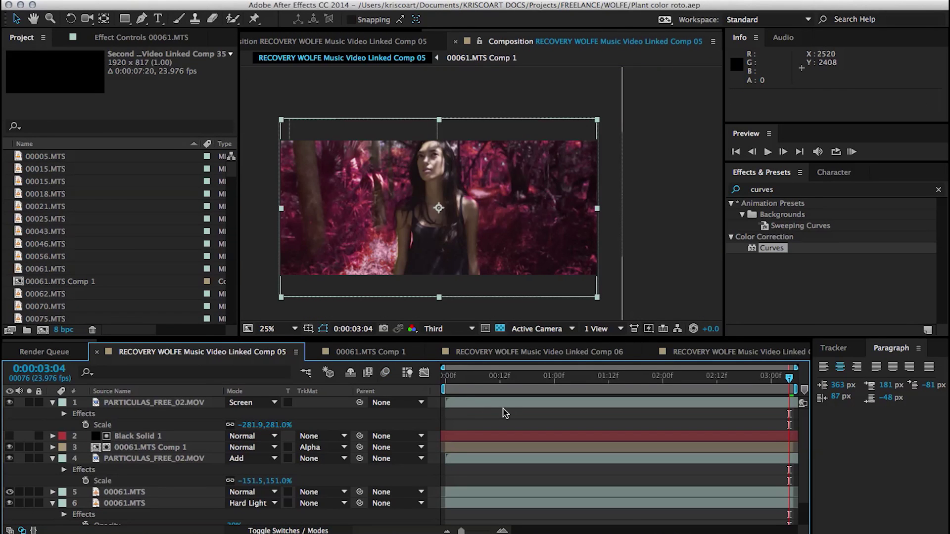
Return to the composition start and select layer 5 to reveal its masks
{"action": "left_click_drag", "start_coordinate": [461, 385], "coordinate": [435, 383]}
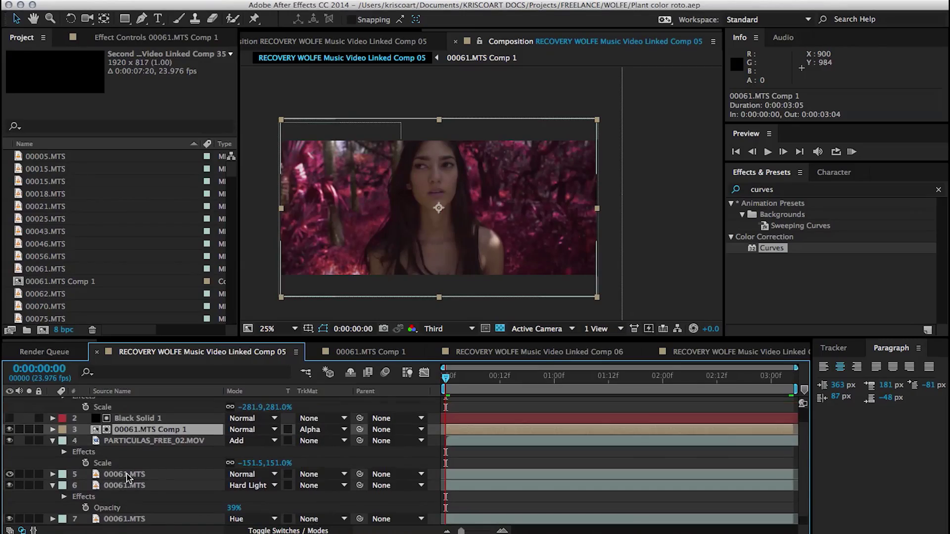
{"action": "left_click", "coordinate": [135, 486]}
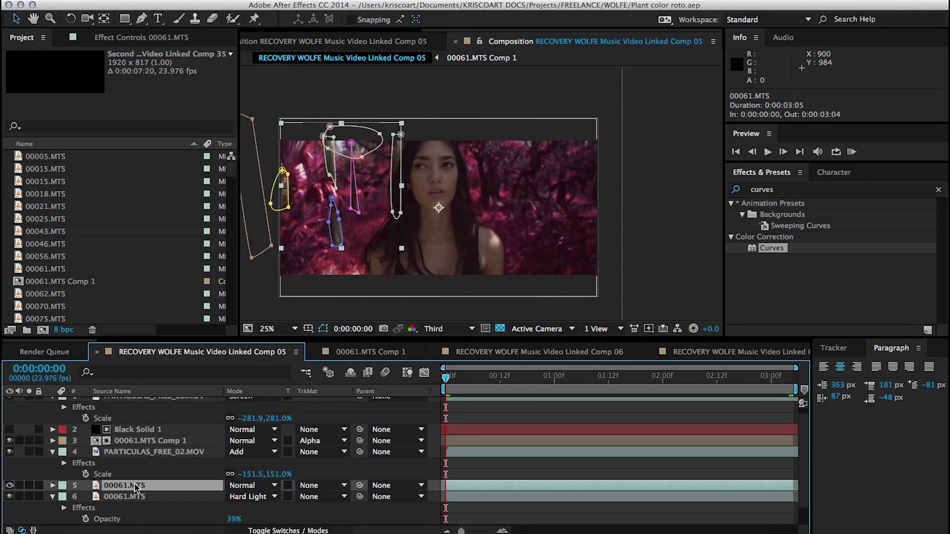
{"action": "scroll", "coordinate": [134, 485], "scroll_direction": "down", "scroll_amount": 2}
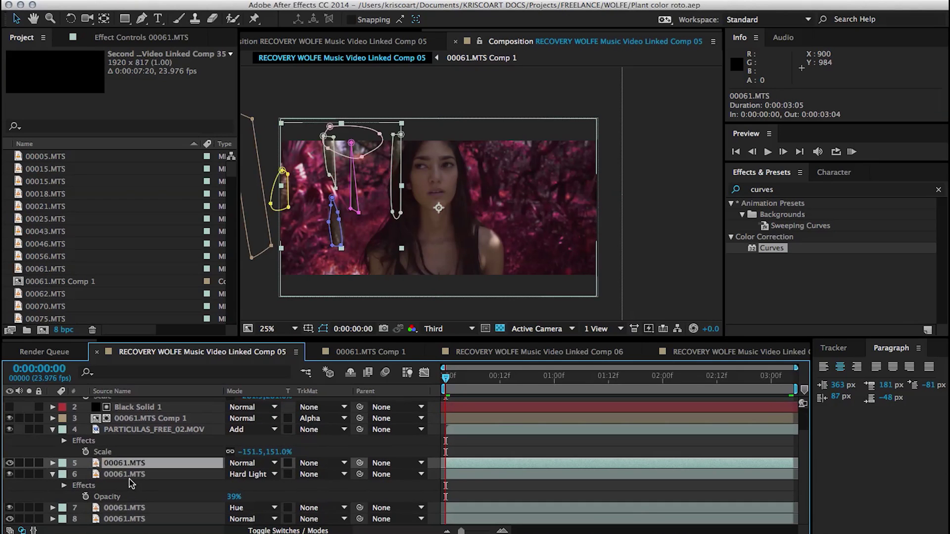
Preview the red-magenta forest shot from the start, then select Hard Light layer 6
{"action": "left_click", "coordinate": [852, 152]}
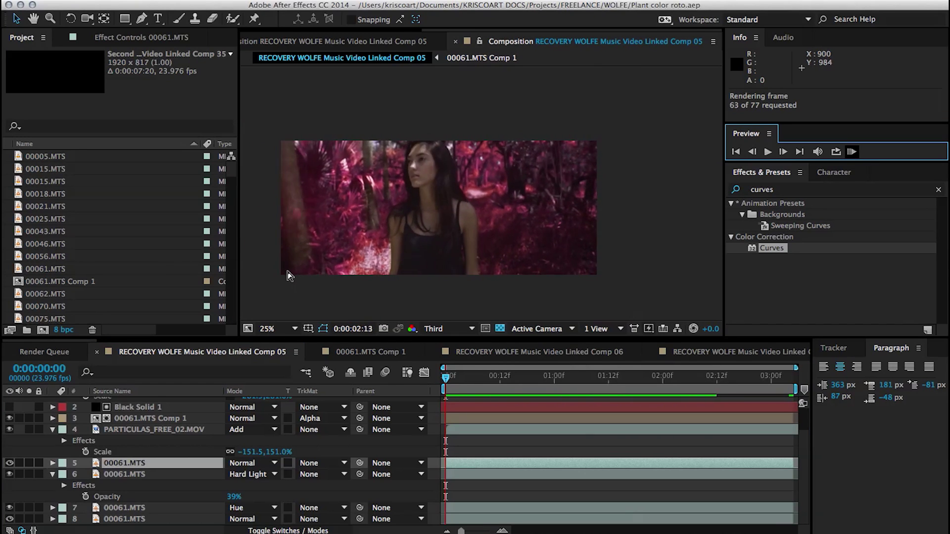
{"action": "key", "text": "space"}
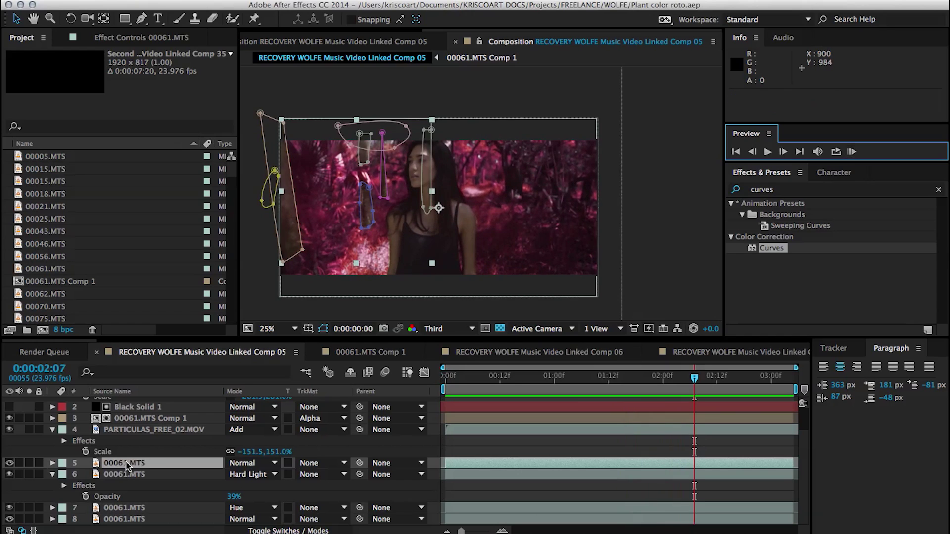
{"action": "left_click", "coordinate": [444, 390]}
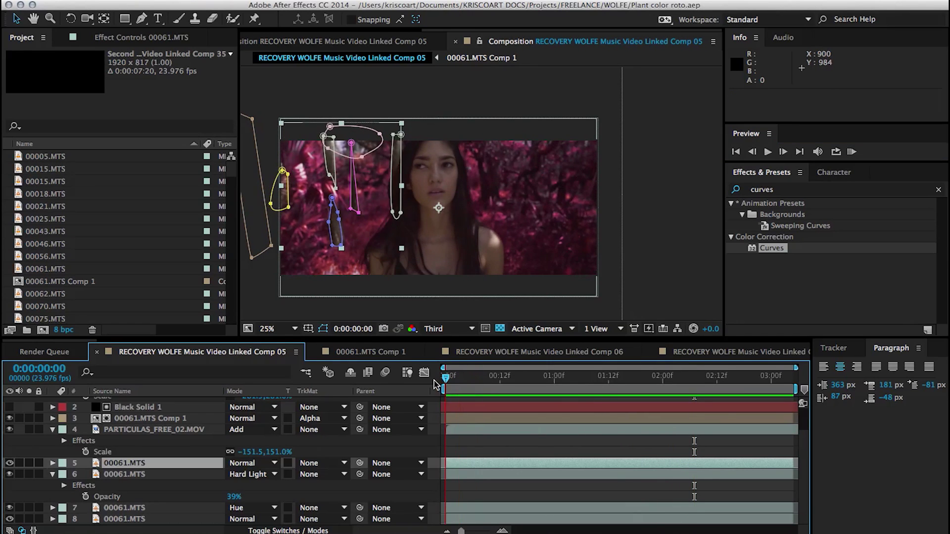
{"action": "key", "text": "space"}
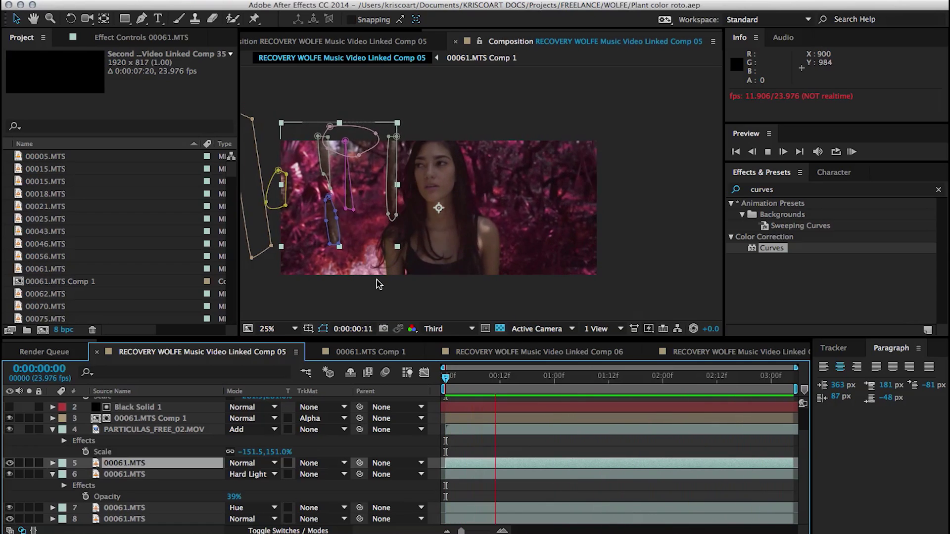
{"action": "key", "text": "space"}
{"action": "left_click", "coordinate": [138, 475]}
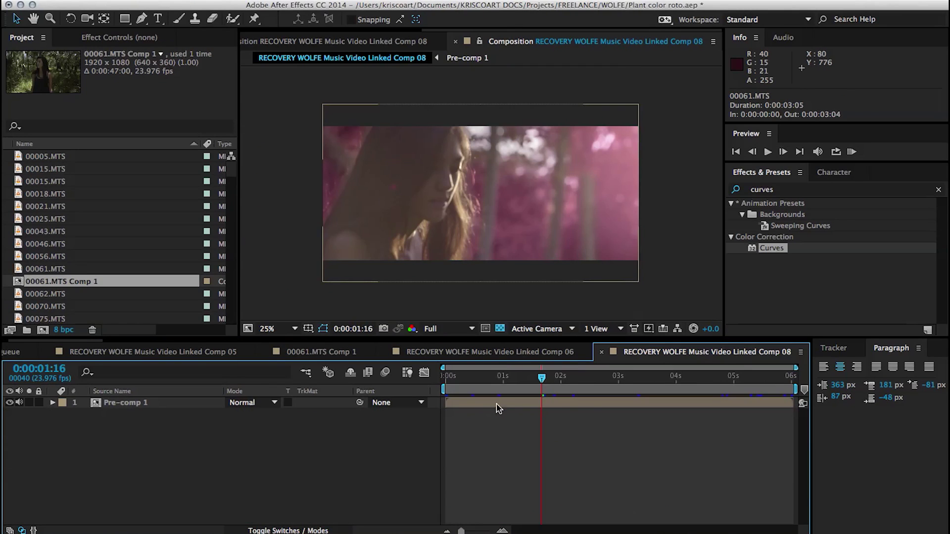
Open Pre-comp 1, scrub its frames, and select the 00025.MTS layer to show its masks
{"action": "double_click", "coordinate": [499, 409]}
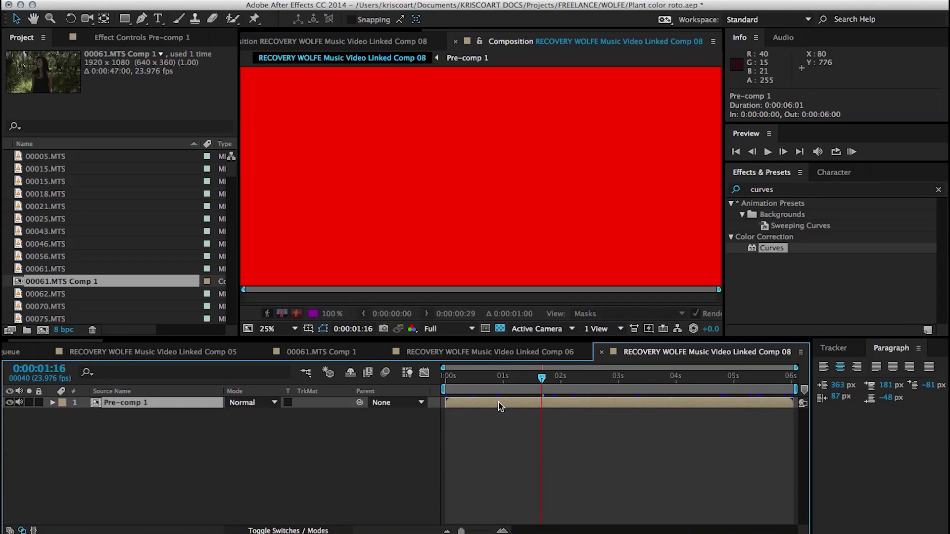
{"action": "left_click", "coordinate": [460, 378]}
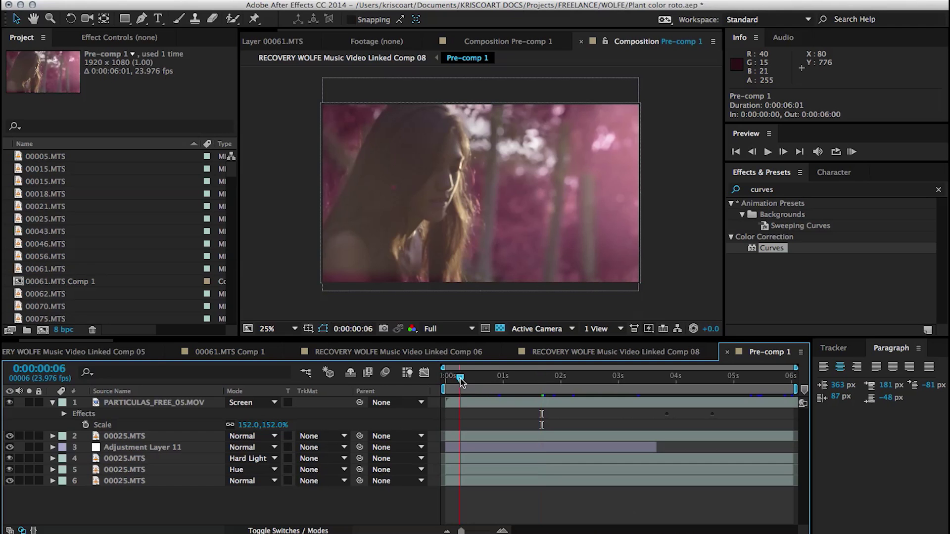
{"action": "left_click_drag", "start_coordinate": [510, 380], "coordinate": [590, 382]}
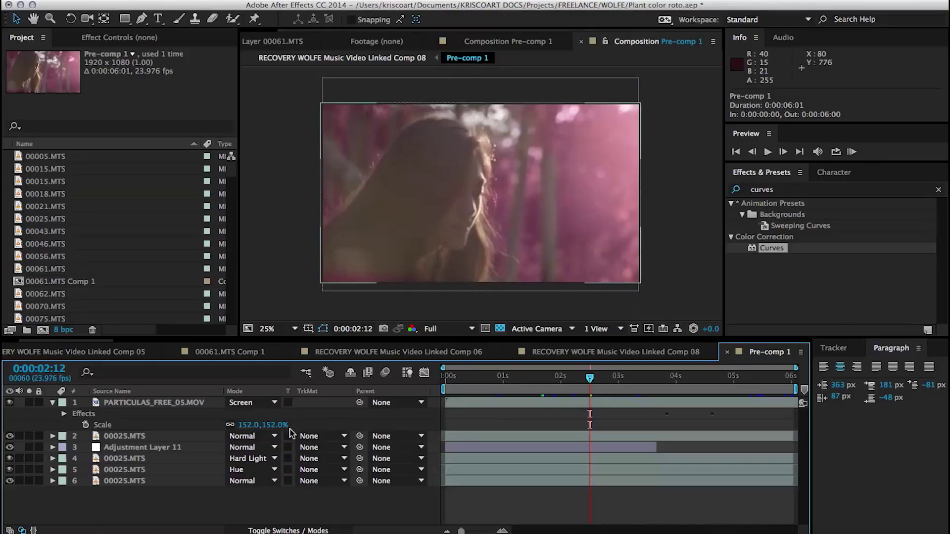
{"action": "left_click", "coordinate": [147, 440]}
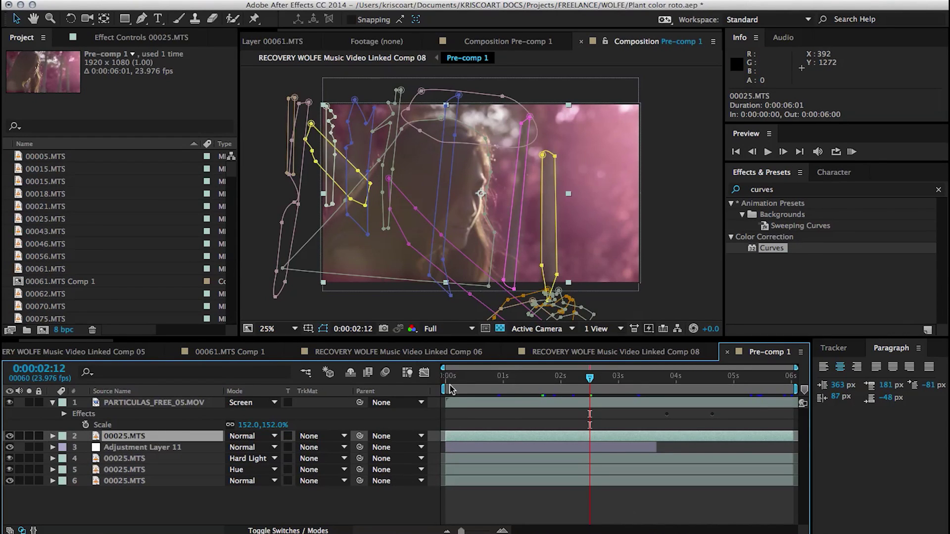
{"action": "left_click_drag", "start_coordinate": [469, 381], "coordinate": [427, 384]}
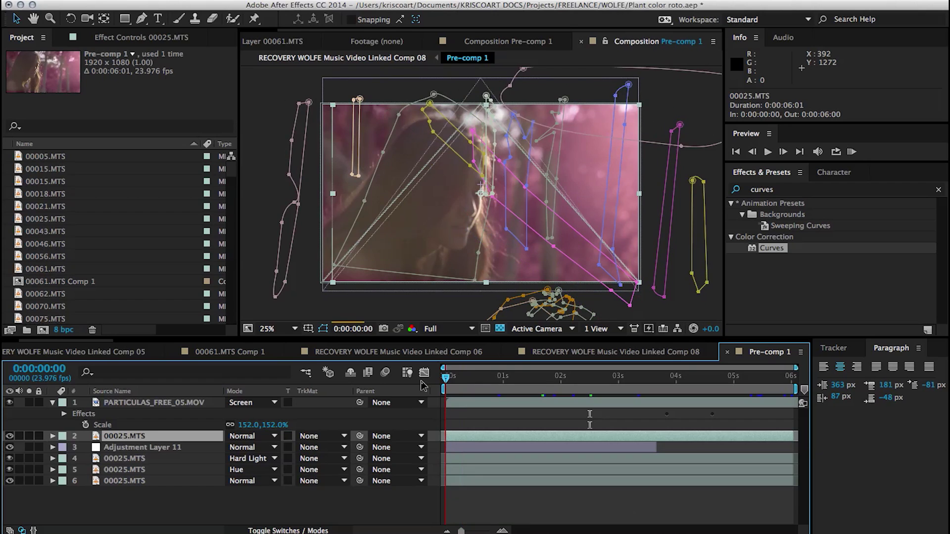
Play a cached preview of the pre-comp from the start and scrub to 5 seconds
{"action": "left_click", "coordinate": [852, 152]}
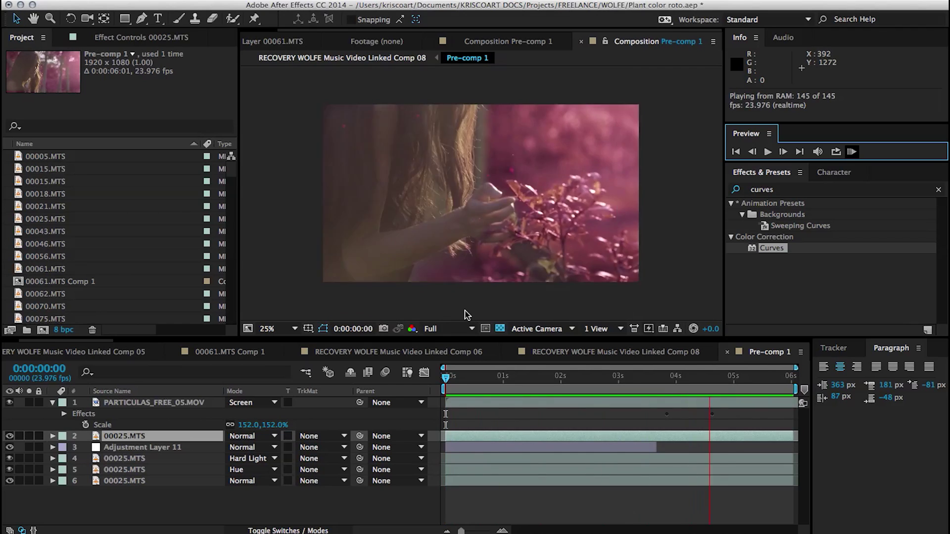
{"action": "key", "text": "space"}
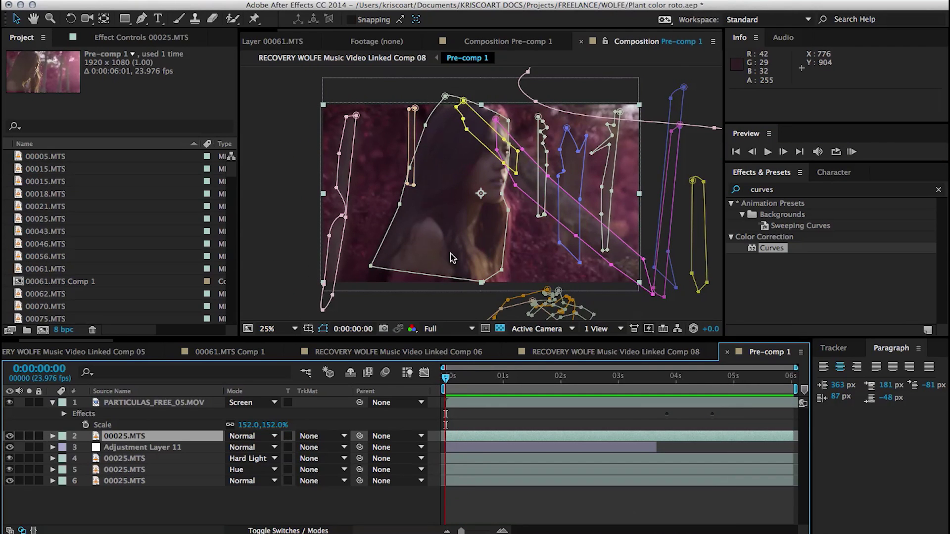
{"action": "key", "text": "space"}
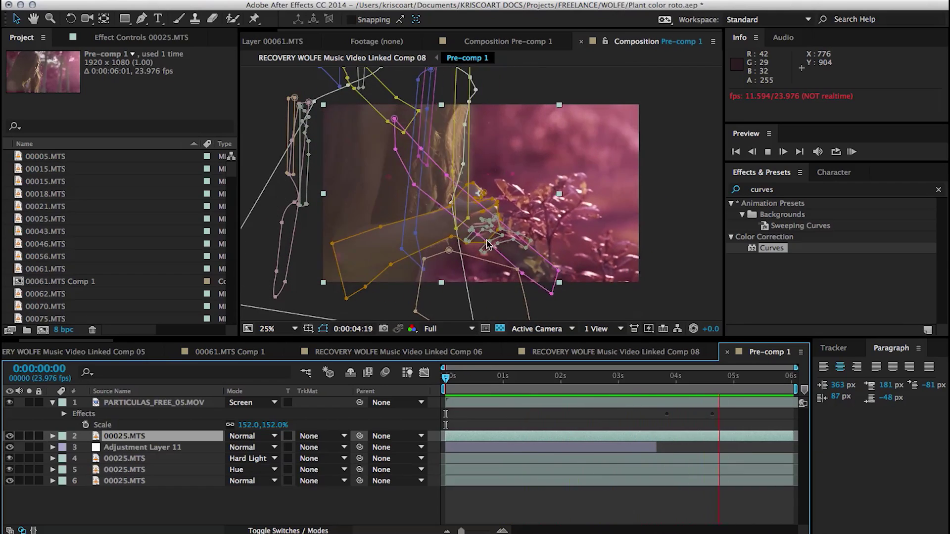
{"action": "key", "text": "space"}
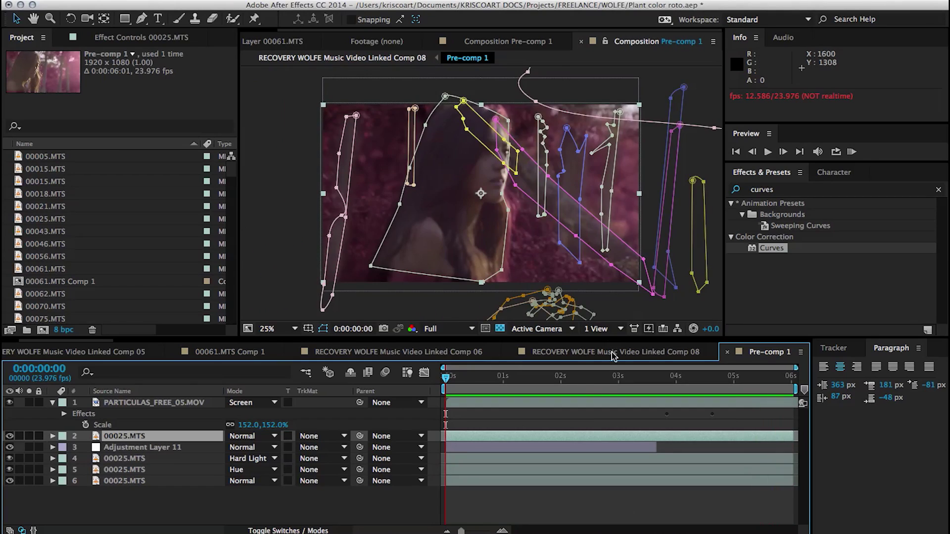
{"action": "left_click_drag", "start_coordinate": [585, 380], "coordinate": [716, 378]}
Magnify the view to check the hand mask, then deselect and hide the 00025.MTS layer
{"action": "key", "text": "period"}
{"action": "key", "text": "period"}
{"action": "key", "text": "period"}
{"action": "key", "text": "period"}
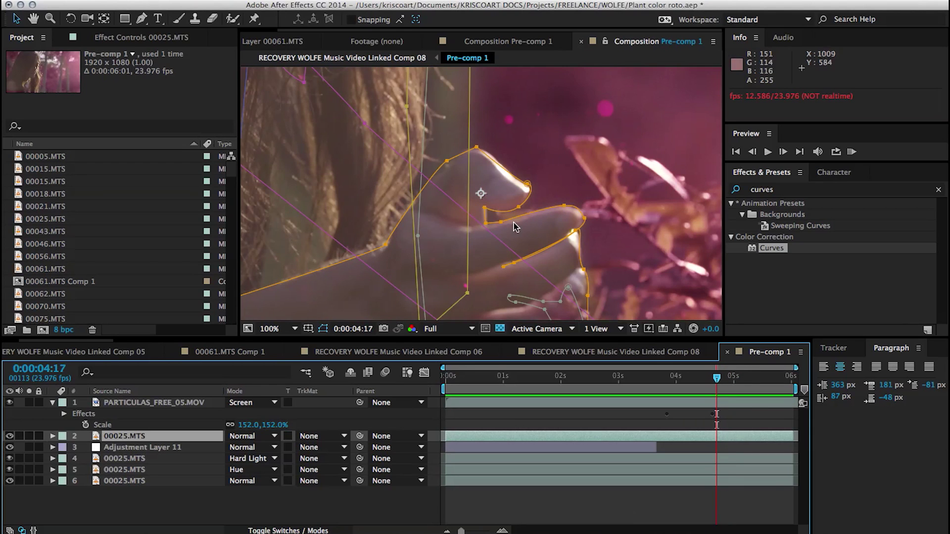
{"action": "scroll", "coordinate": [514, 226], "scroll_direction": "down", "scroll_amount": 5}
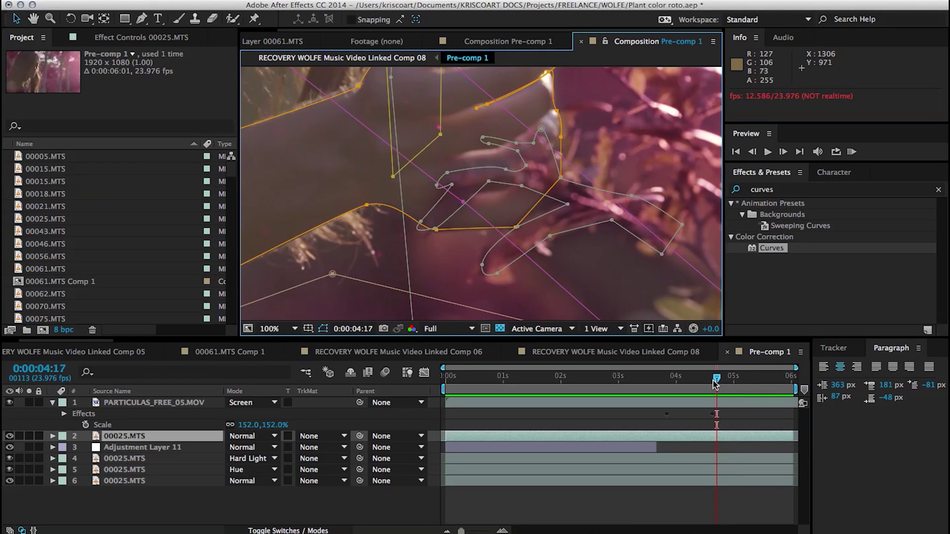
{"action": "left_click_drag", "start_coordinate": [717, 379], "coordinate": [774, 378]}
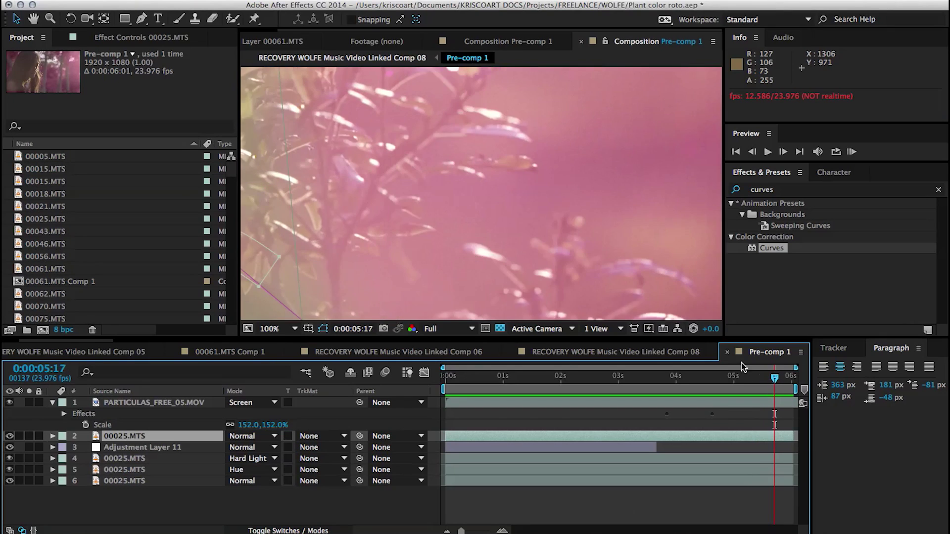
{"action": "scroll", "coordinate": [515, 174], "scroll_direction": "down", "scroll_amount": 4}
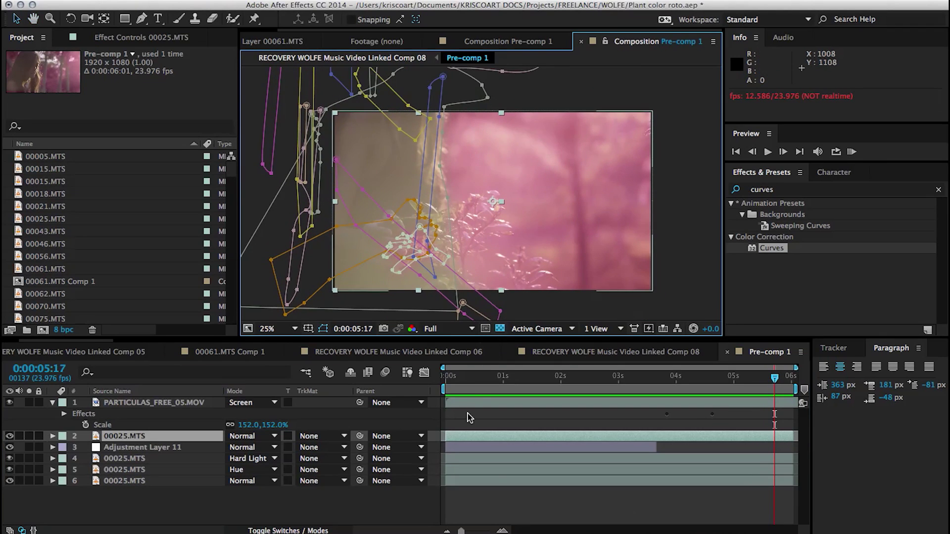
{"action": "left_click", "coordinate": [476, 378]}
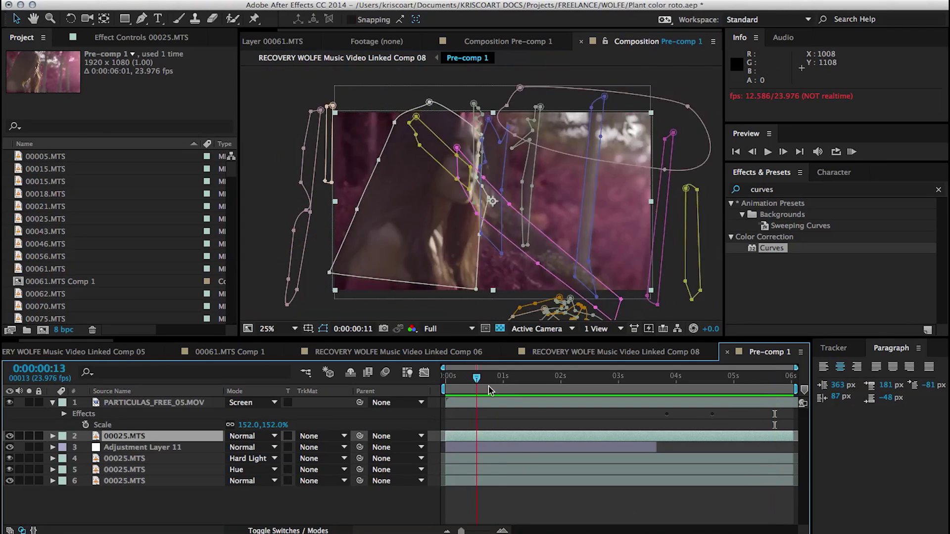
{"action": "left_click_drag", "start_coordinate": [488, 390], "coordinate": [536, 389]}
{"action": "left_click", "coordinate": [256, 506]}
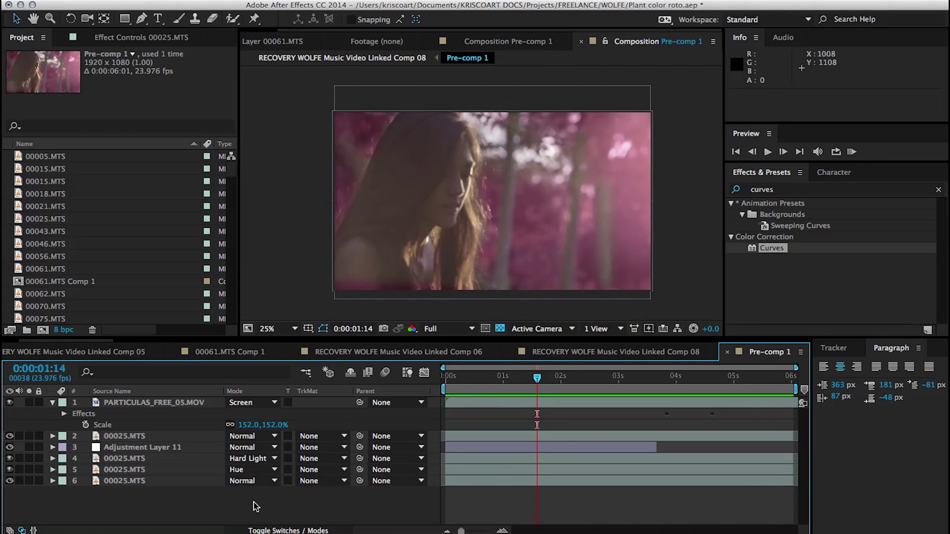
{"action": "left_click", "coordinate": [10, 436]}
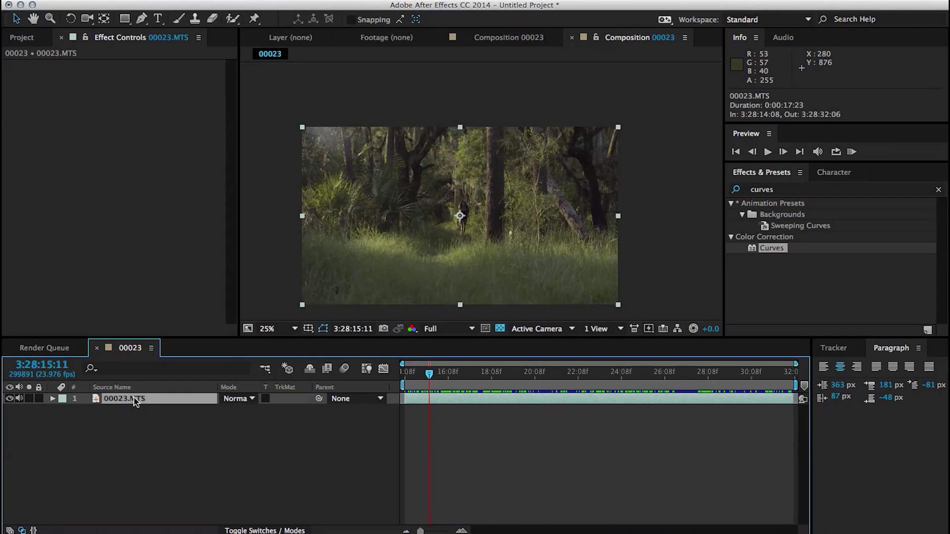
Duplicate the 00023.MTS layer twice and select the top copy
{"action": "key", "text": "super+d"}
{"action": "key", "text": "super+d"}
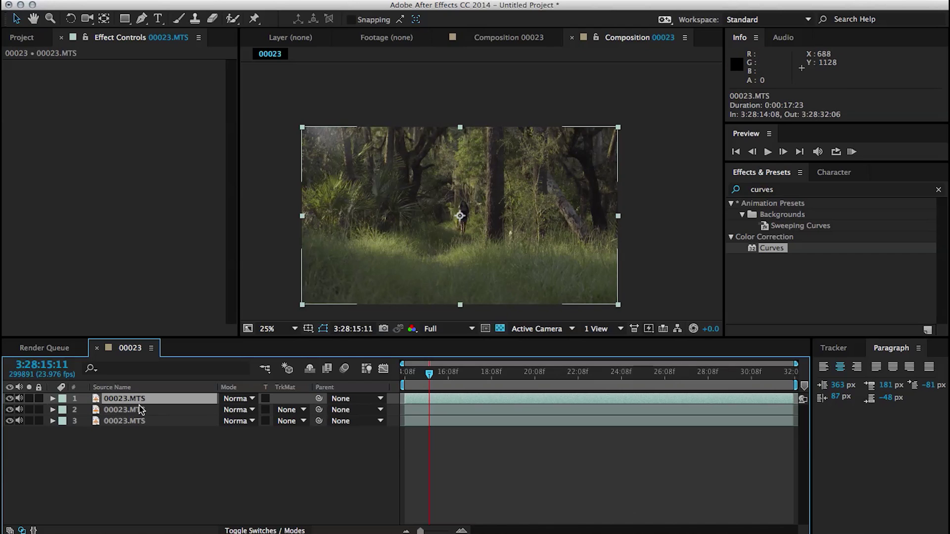
{"action": "left_click", "coordinate": [138, 411]}
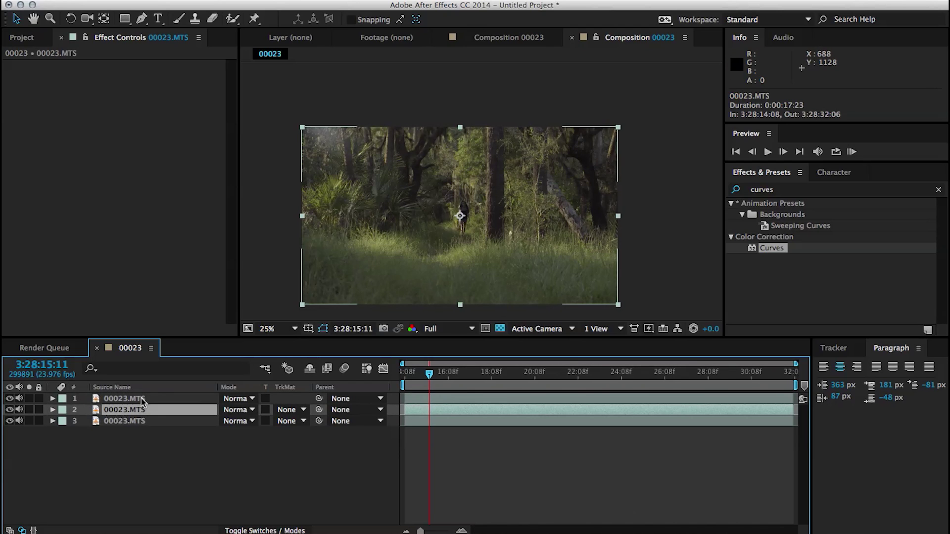
{"action": "left_click", "coordinate": [141, 399]}
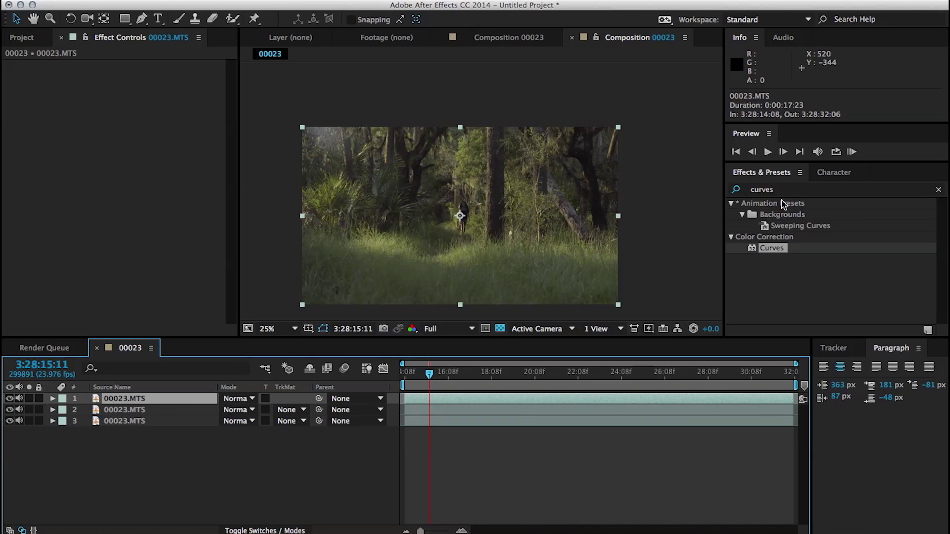
{"action": "left_click_drag", "start_coordinate": [773, 250], "coordinate": [741, 277]}
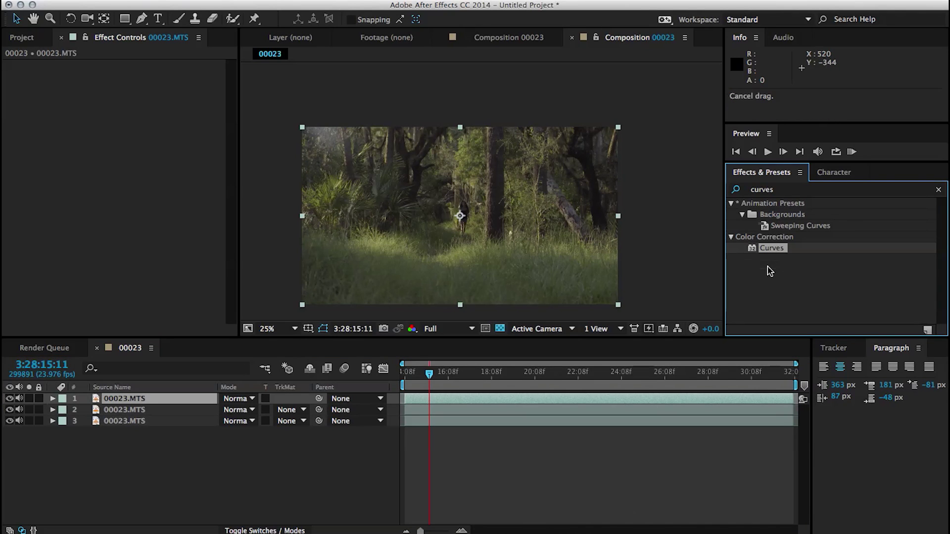
Apply Curves to the top 00023.MTS layer and bend the RGB curve into a contrast S-curve
{"action": "left_click", "coordinate": [780, 191]}
{"action": "key", "text": "BackSpace"}
{"action": "type", "text": "cu"}
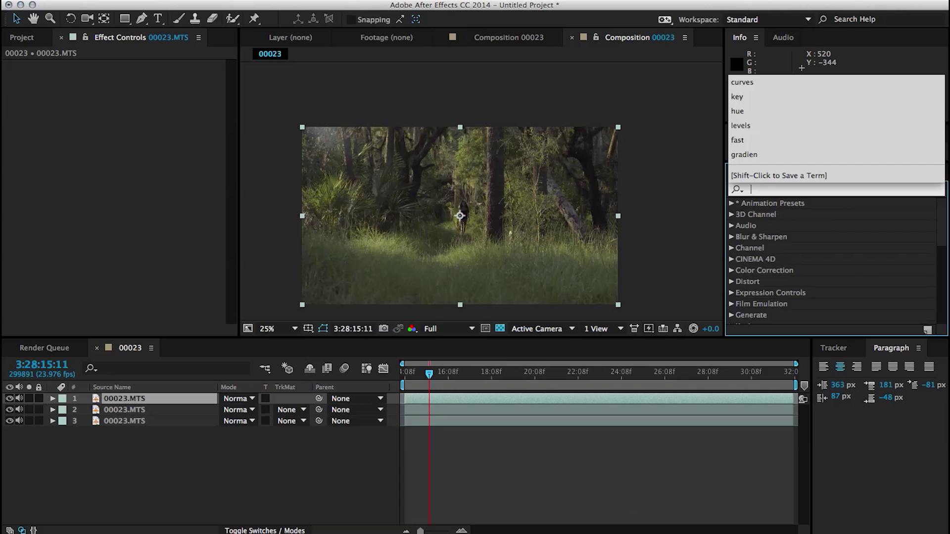
{"action": "type", "text": "rves"}
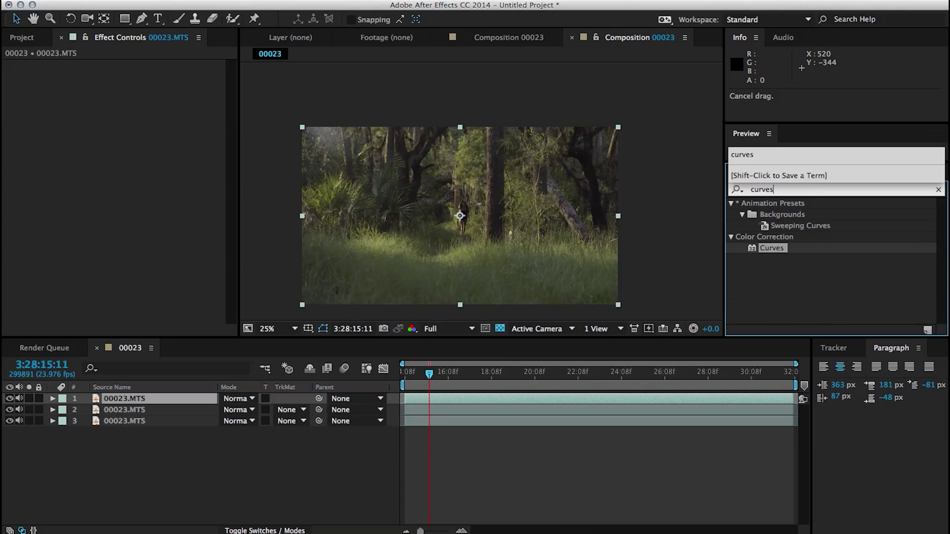
{"action": "left_click_drag", "start_coordinate": [773, 252], "coordinate": [645, 401]}
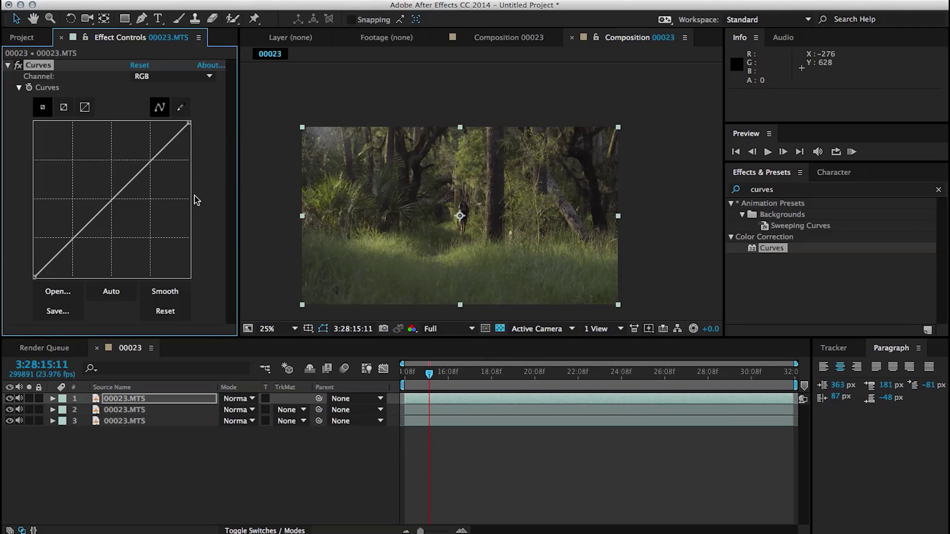
{"action": "left_click_drag", "start_coordinate": [82, 229], "coordinate": [87, 254]}
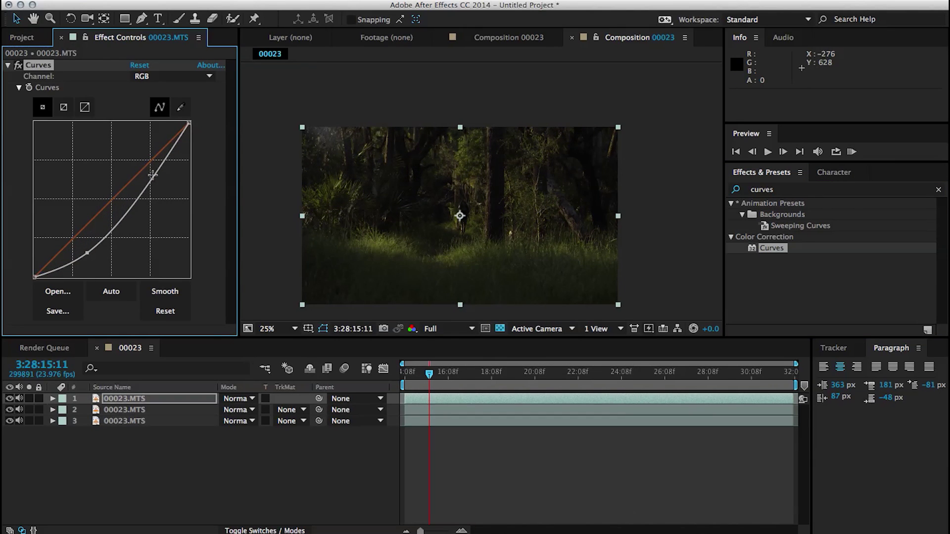
{"action": "left_click_drag", "start_coordinate": [153, 174], "coordinate": [131, 163]}
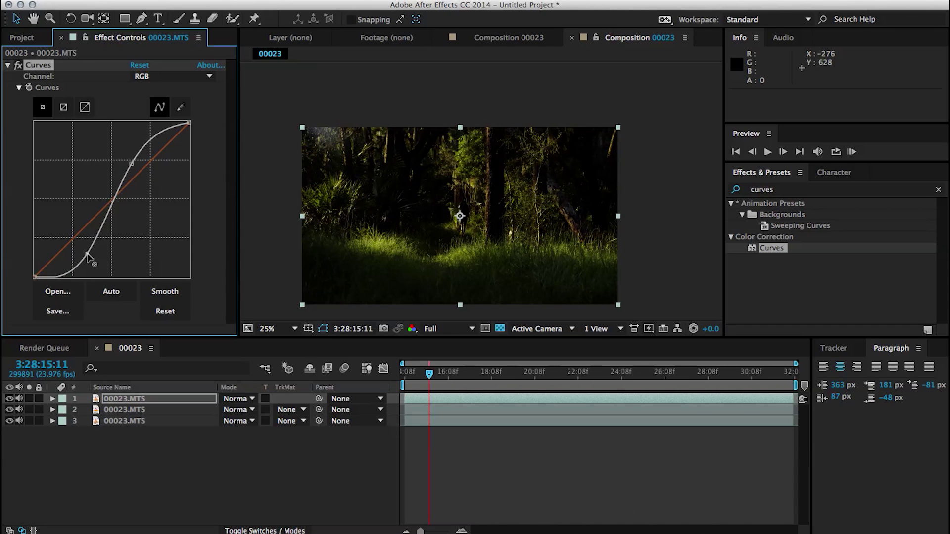
{"action": "left_click_drag", "start_coordinate": [87, 255], "coordinate": [83, 251]}
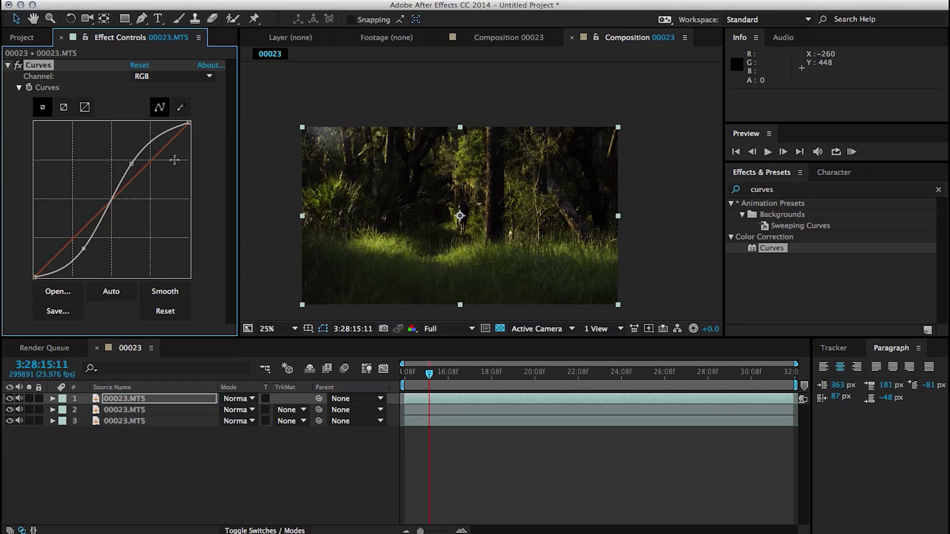
{"action": "left_click", "coordinate": [765, 191]}
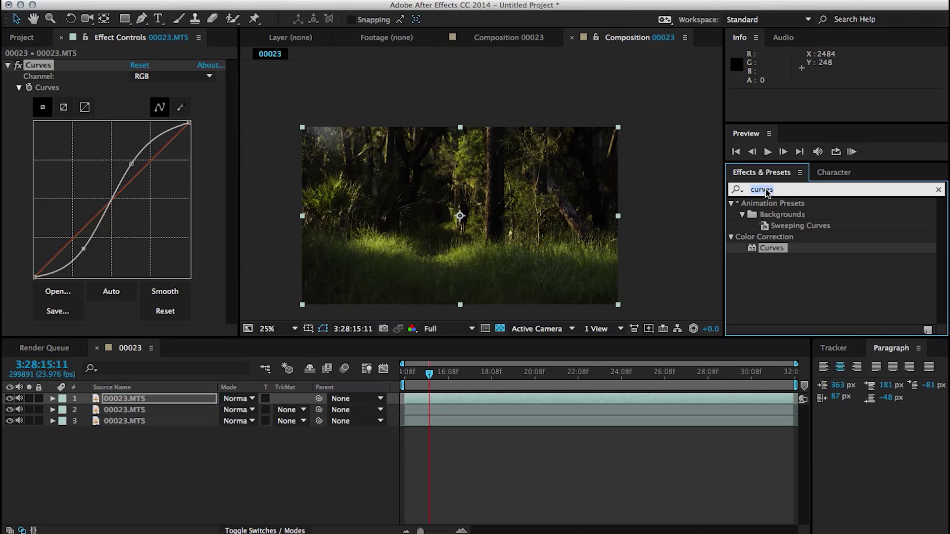
Apply Hue/Saturation to the top layer, nudge saturation up, and set Channel Control to Greens
{"action": "type", "text": "hue"}
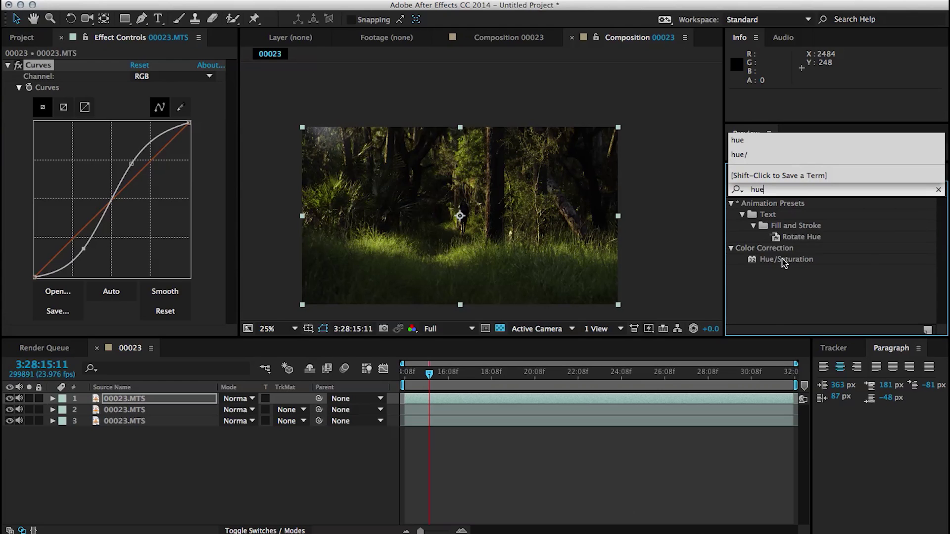
{"action": "left_click_drag", "start_coordinate": [784, 262], "coordinate": [660, 397]}
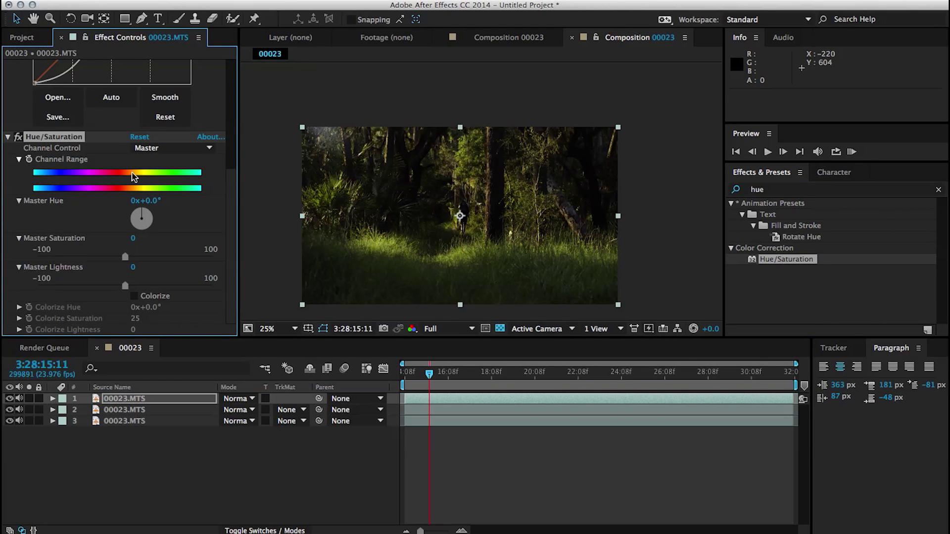
{"action": "left_click", "coordinate": [130, 257]}
{"action": "left_click", "coordinate": [172, 148]}
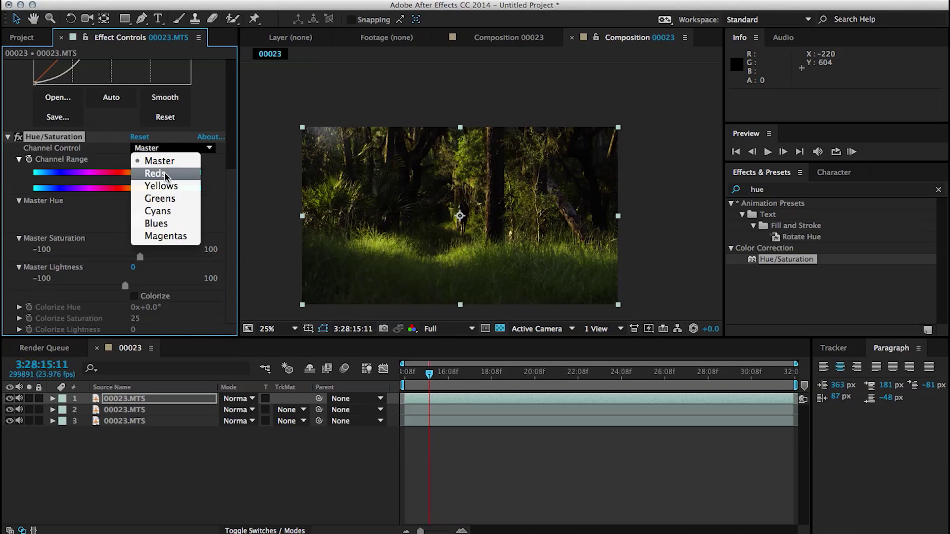
{"action": "left_click", "coordinate": [162, 198]}
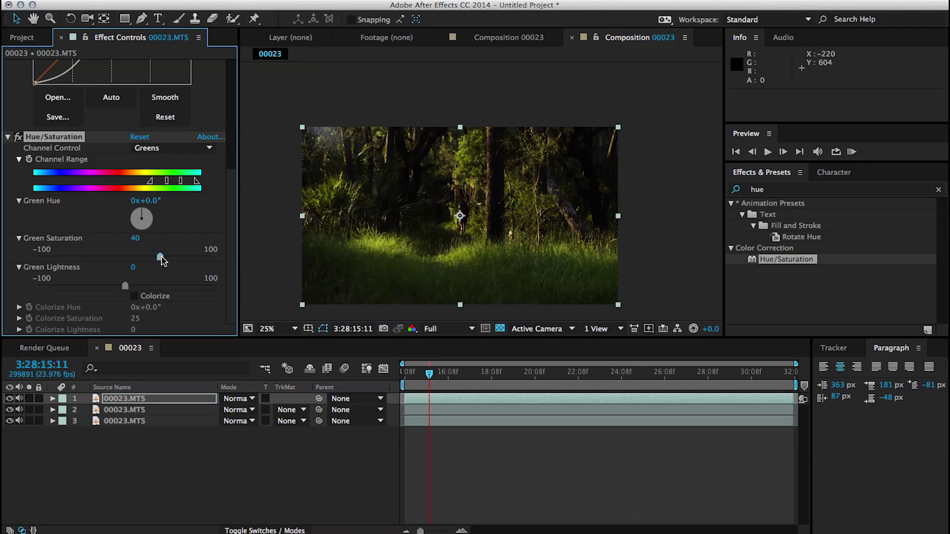
{"action": "left_click", "coordinate": [780, 191]}
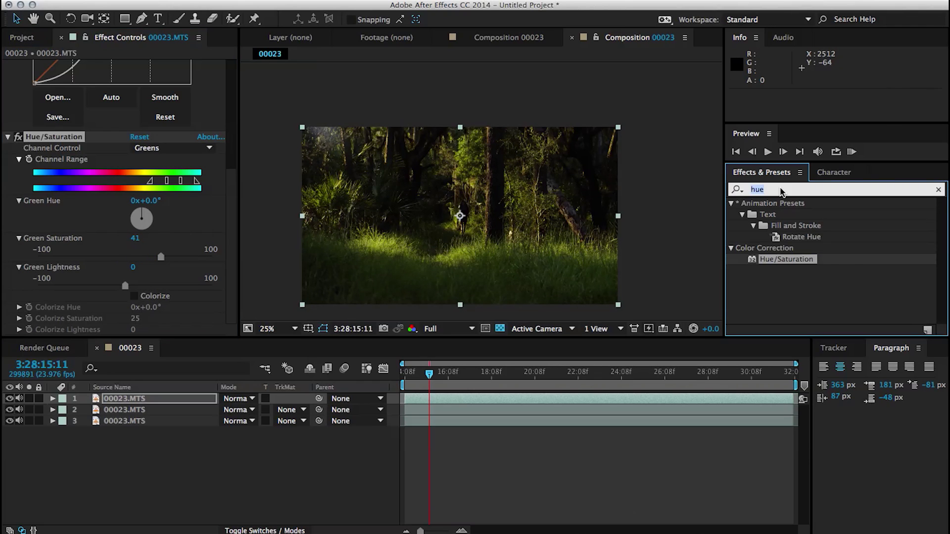
Apply Keylight (1.2) to the top layer and sample the green foliage as Screen Colour
{"action": "type", "text": "key"}
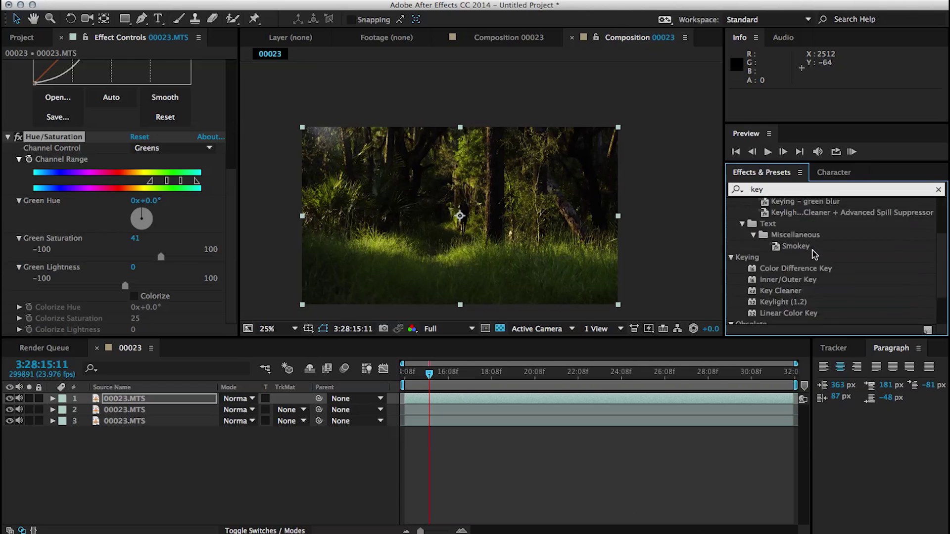
{"action": "scroll", "coordinate": [813, 254], "scroll_direction": "down", "scroll_amount": 3}
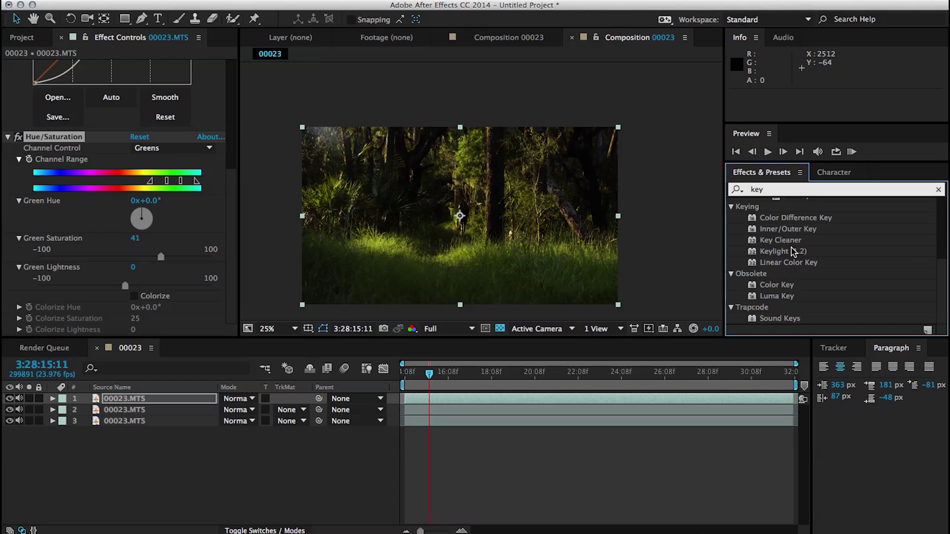
{"action": "left_click_drag", "start_coordinate": [794, 250], "coordinate": [608, 401]}
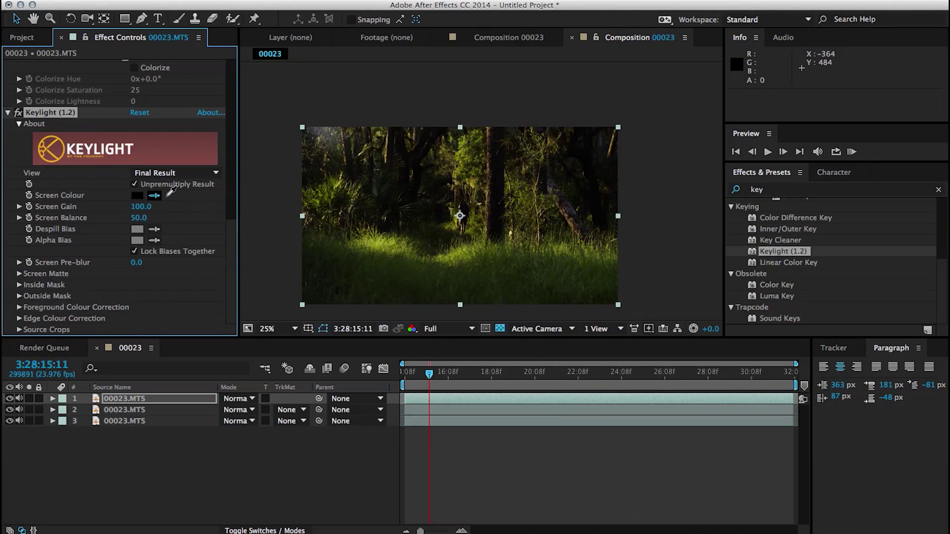
{"action": "left_click", "coordinate": [387, 258]}
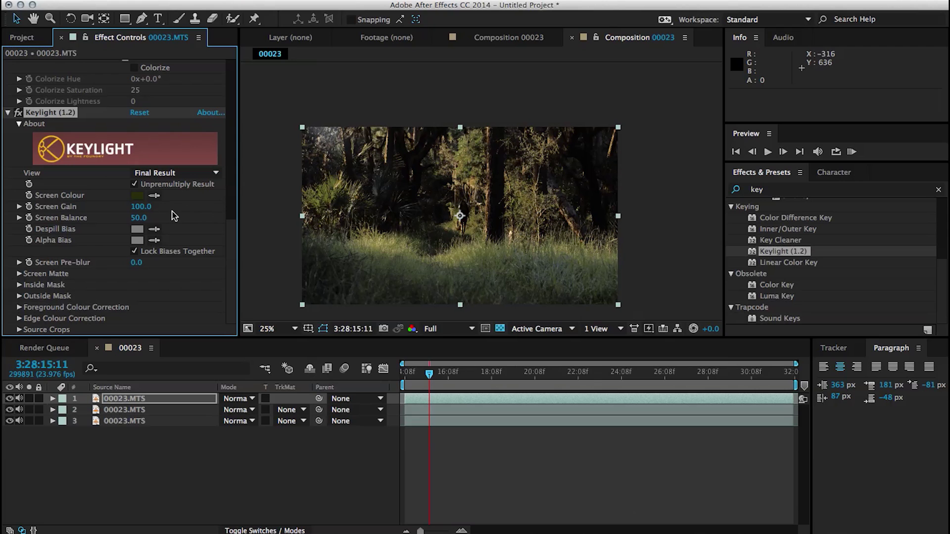
Solo the keyed top layer and set Keylight's View to Combined Matte
{"action": "left_click", "coordinate": [29, 399]}
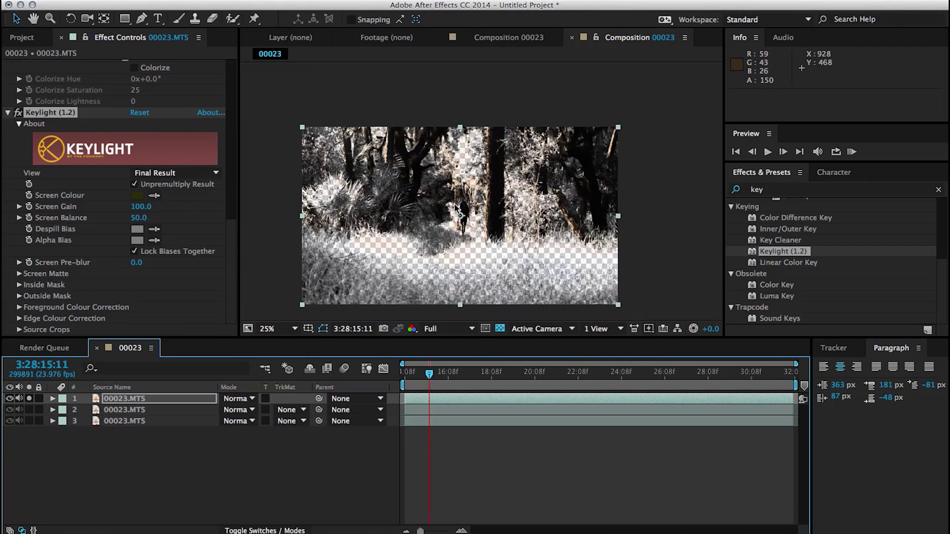
{"action": "key", "text": "slash"}
{"action": "key", "text": "comma"}
{"action": "key", "text": "comma"}
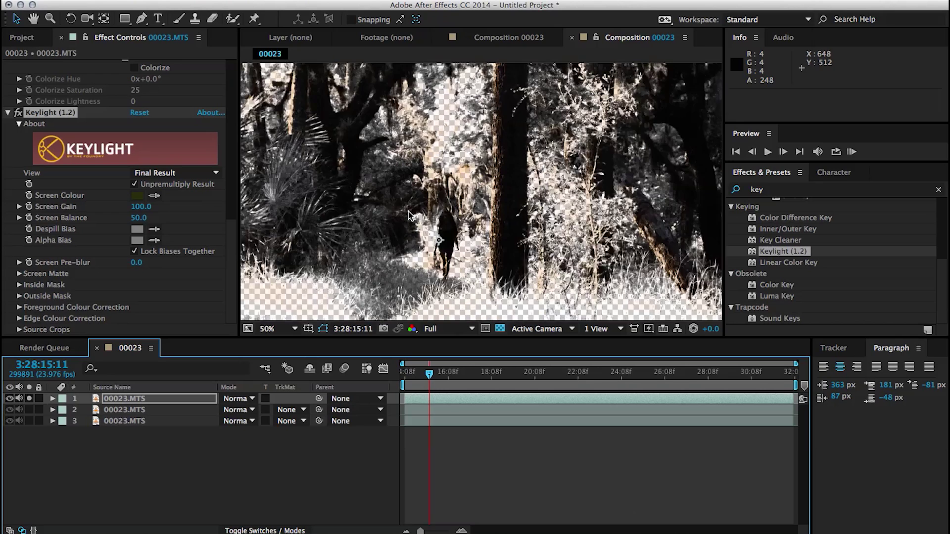
{"action": "left_click", "coordinate": [193, 173]}
{"action": "left_click", "coordinate": [188, 274]}
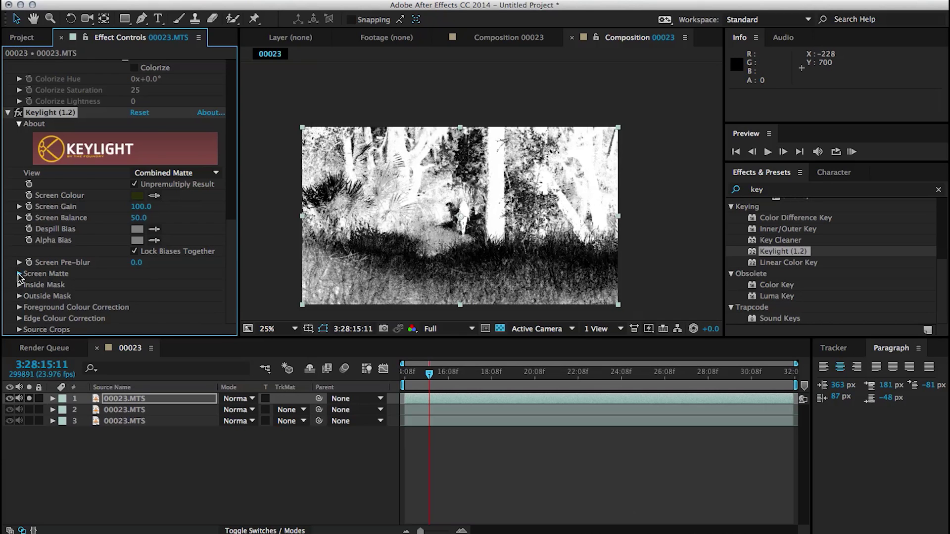
Raise Keylight's Screen Matte Clip Black to 33 and check the matte later in the clip
{"action": "left_click", "coordinate": [19, 274]}
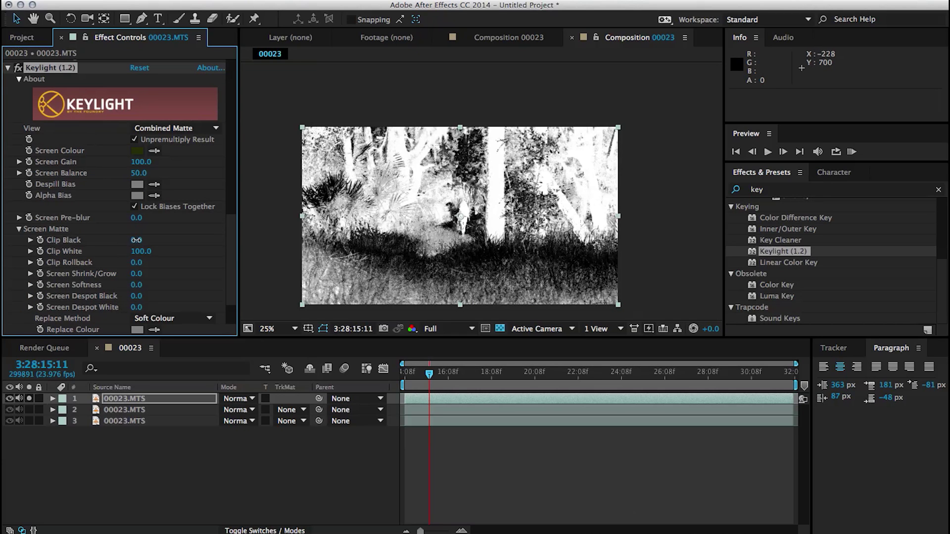
{"action": "left_click_drag", "start_coordinate": [136, 240], "coordinate": [161, 244]}
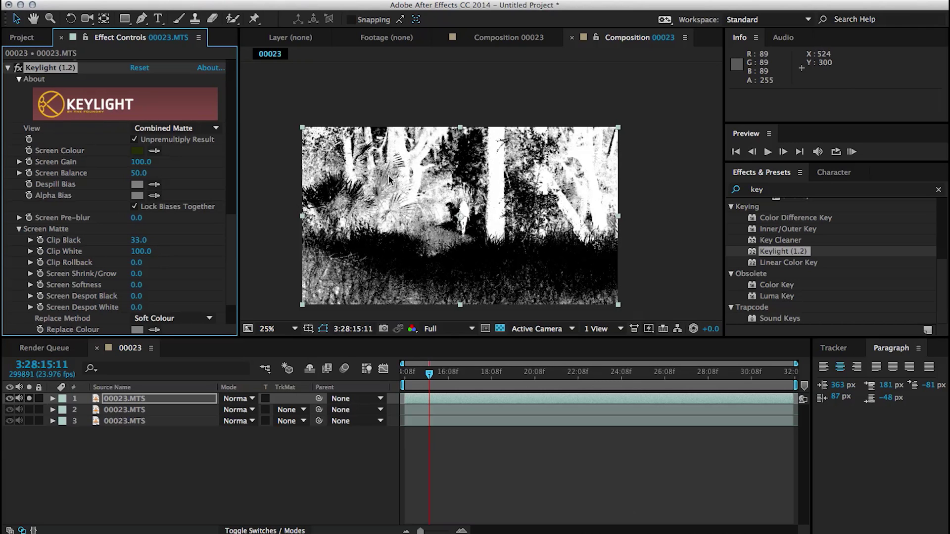
{"action": "key", "text": "period"}
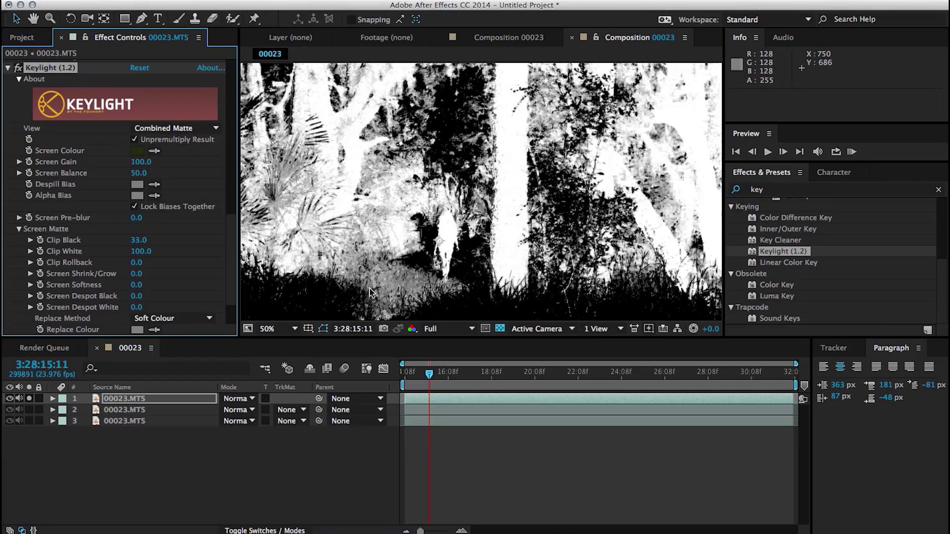
{"action": "left_click_drag", "start_coordinate": [468, 380], "coordinate": [682, 397]}
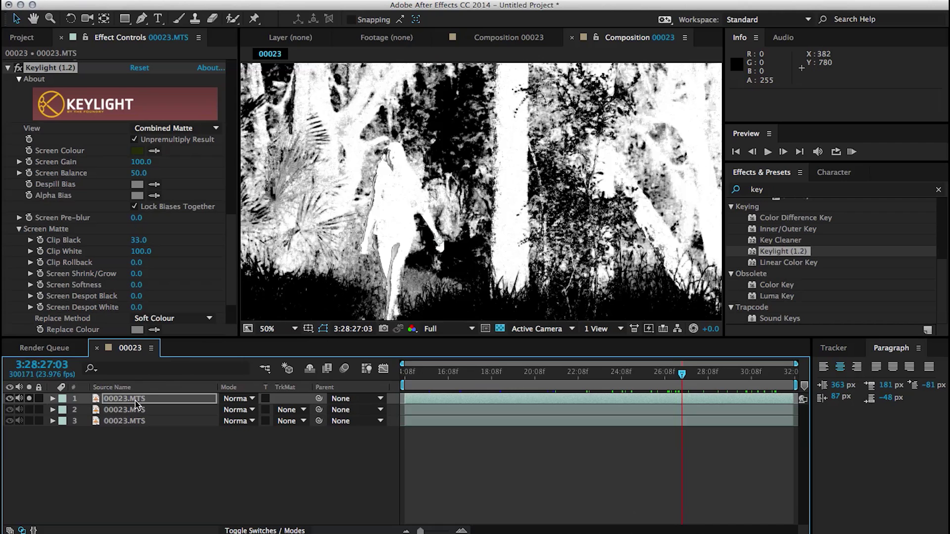
Return Keylight's View to Final Result, lower Clip White to 86, and unsolo layer 1
{"action": "left_click", "coordinate": [168, 130]}
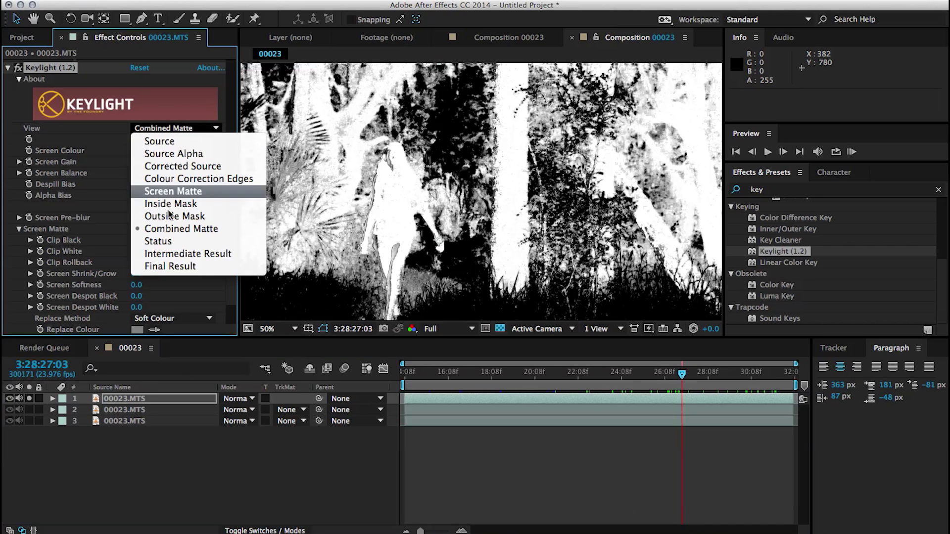
{"action": "left_click", "coordinate": [183, 269]}
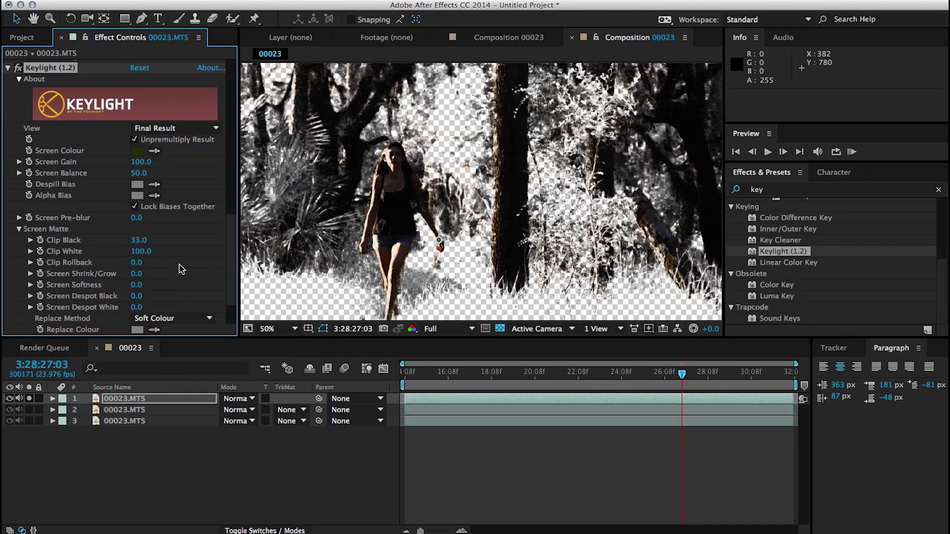
{"action": "left_click", "coordinate": [170, 129]}
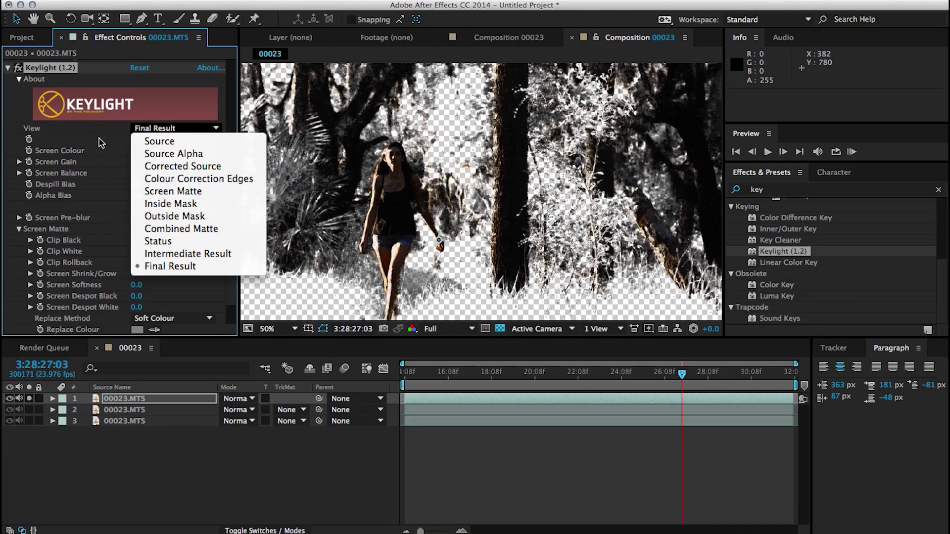
{"action": "left_click", "coordinate": [170, 266]}
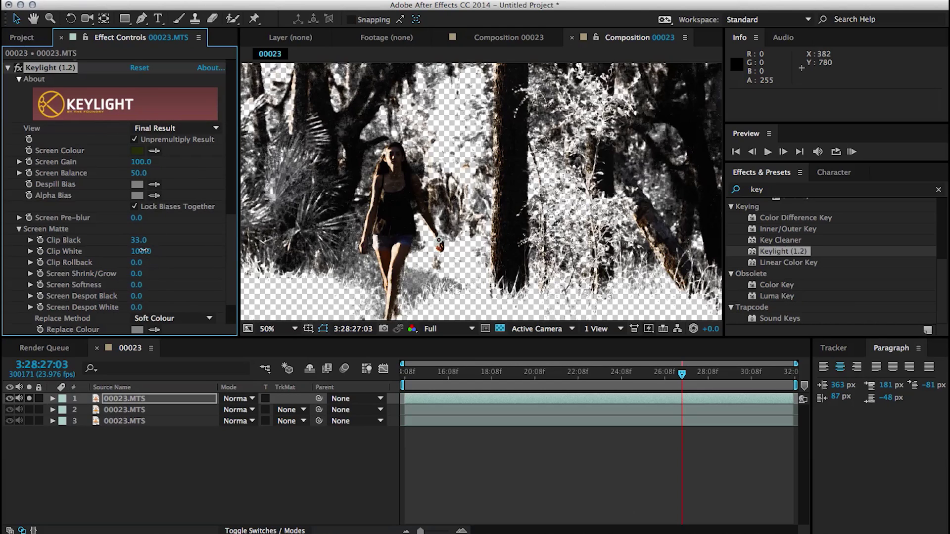
{"action": "mouse_move", "coordinate": [143, 251]}
{"action": "left_mouse_down"}
{"action": "mouse_move", "coordinate": [130, 251]}
{"action": "mouse_move", "coordinate": [139, 254]}
{"action": "left_mouse_up"}
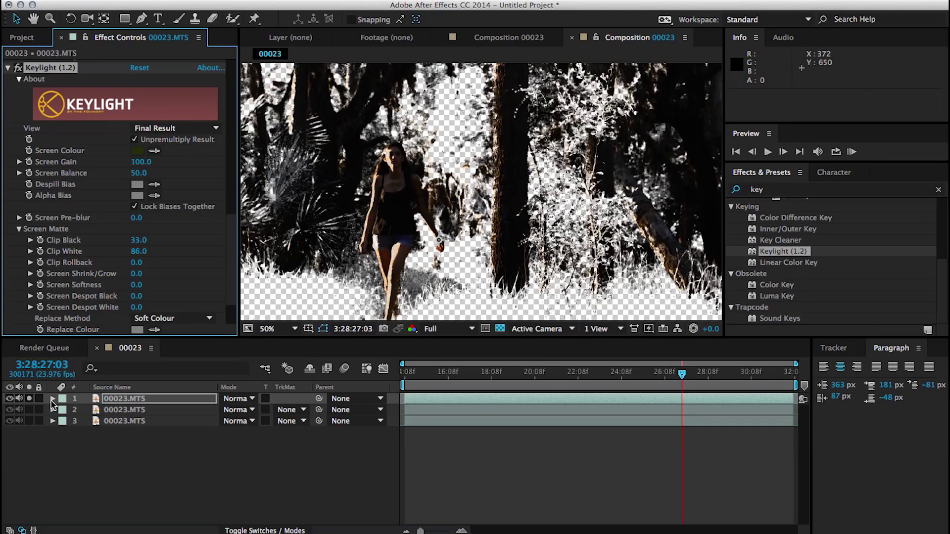
{"action": "left_click", "coordinate": [30, 399]}
Set layer 2's TrkMat to Alpha Matte, verifying it by hiding and re-showing layer 3
{"action": "left_click", "coordinate": [126, 411]}
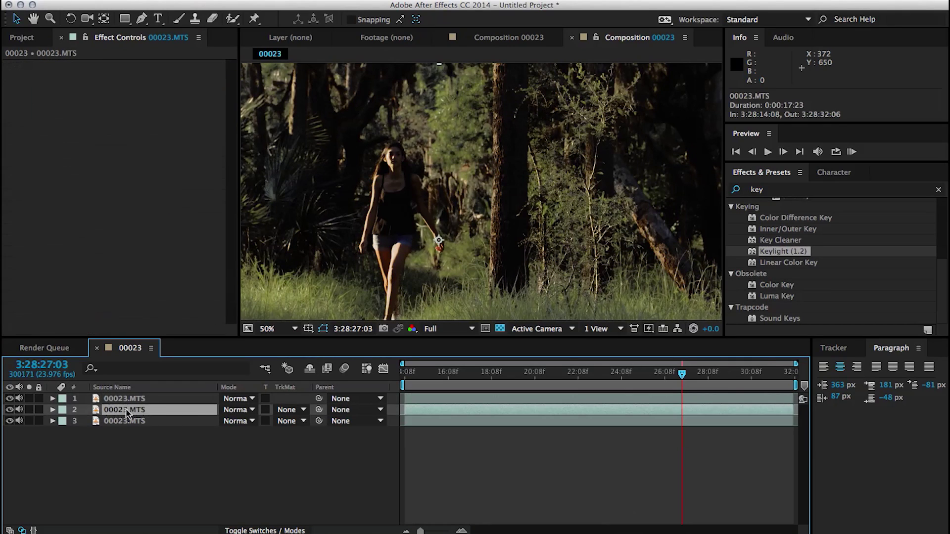
{"action": "left_click", "coordinate": [288, 409]}
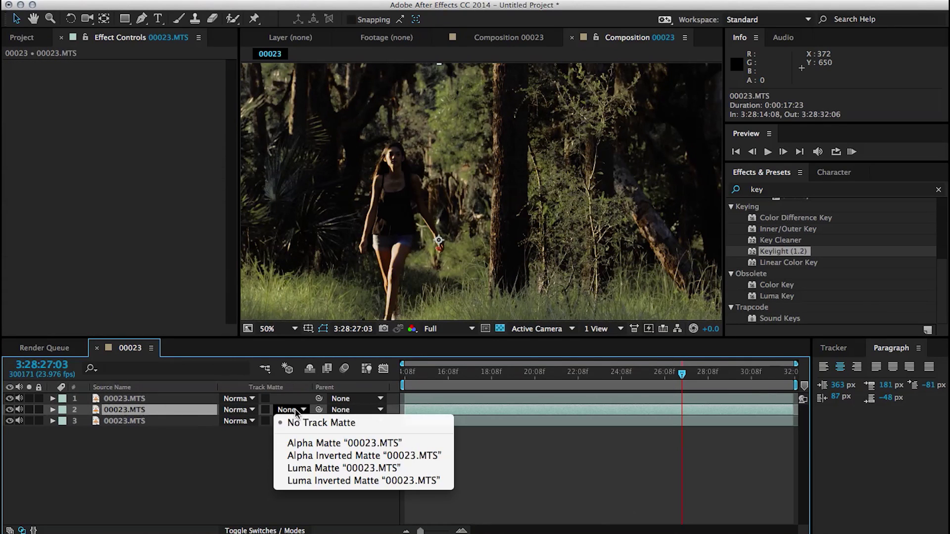
{"action": "left_click", "coordinate": [326, 446]}
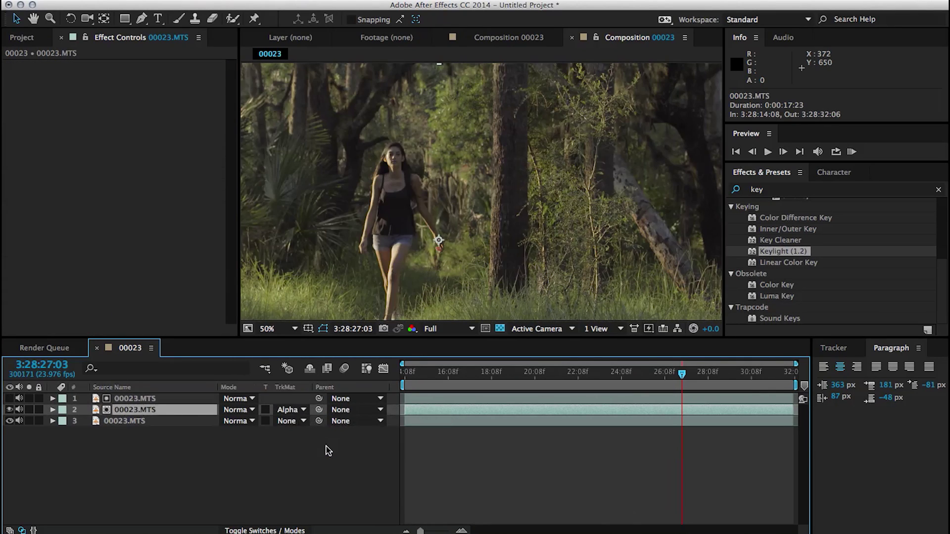
{"action": "left_click", "coordinate": [9, 421]}
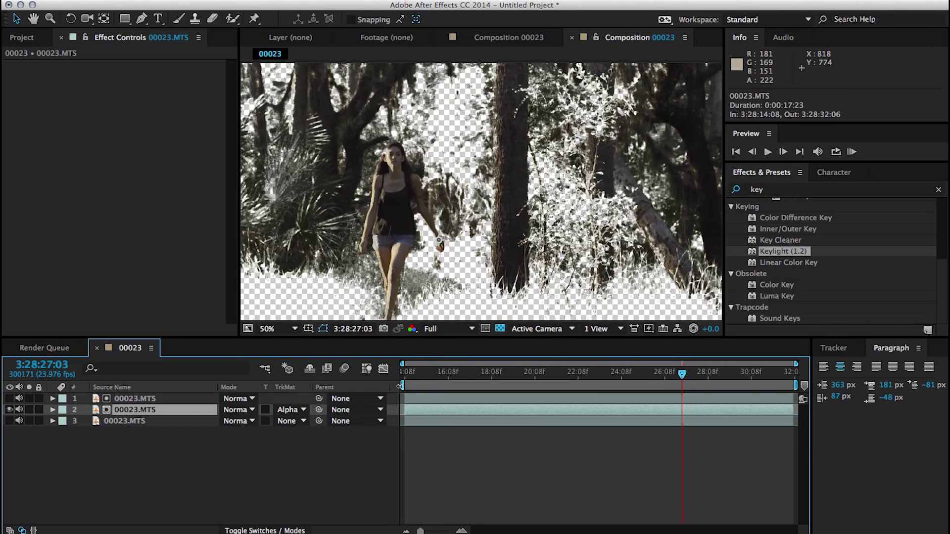
{"action": "left_click_drag", "start_coordinate": [415, 372], "coordinate": [434, 377]}
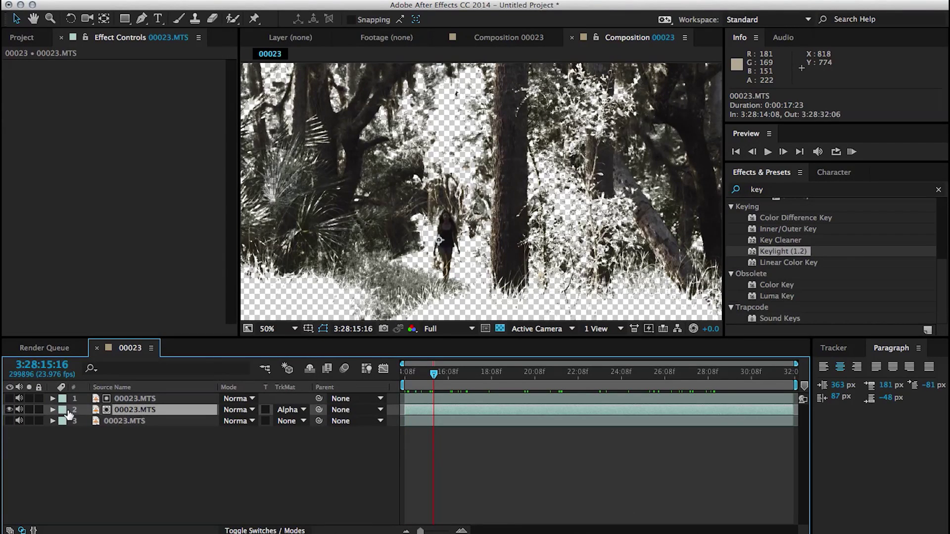
{"action": "left_click", "coordinate": [9, 421]}
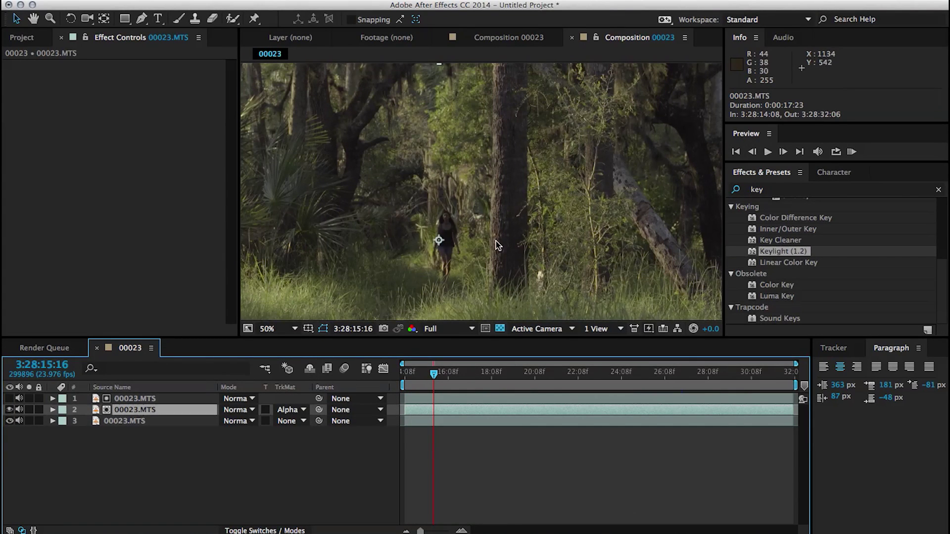
Apply Curves to layer 3 and pull its Green channel curve down for magenta-pink foliage
{"action": "double_click", "coordinate": [756, 189]}
{"action": "type", "text": "c"}
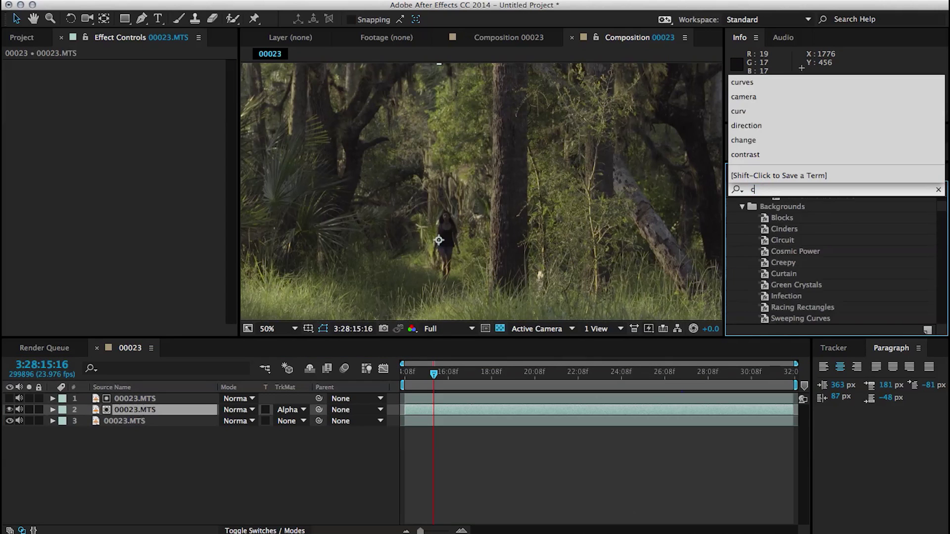
{"action": "type", "text": "urves"}
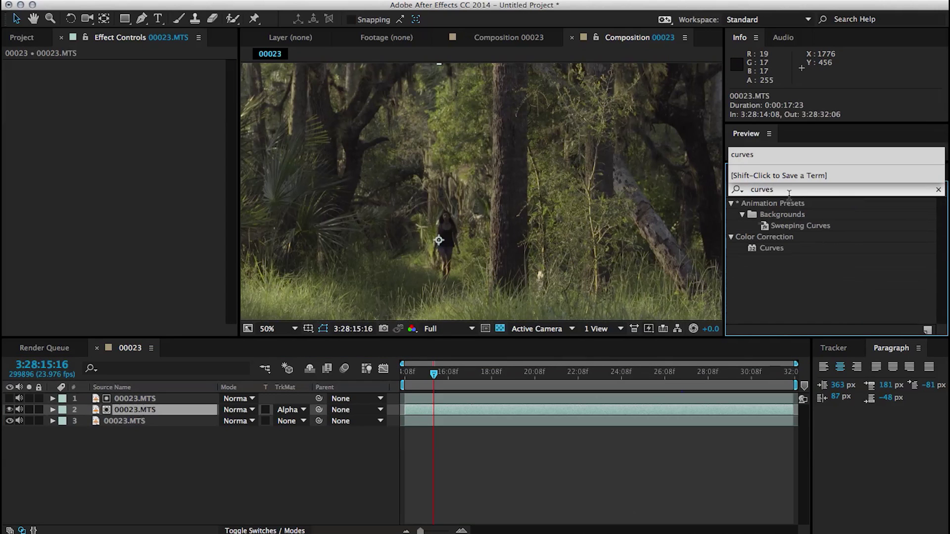
{"action": "left_click_drag", "start_coordinate": [778, 249], "coordinate": [636, 421]}
{"action": "left_click", "coordinate": [173, 77]}
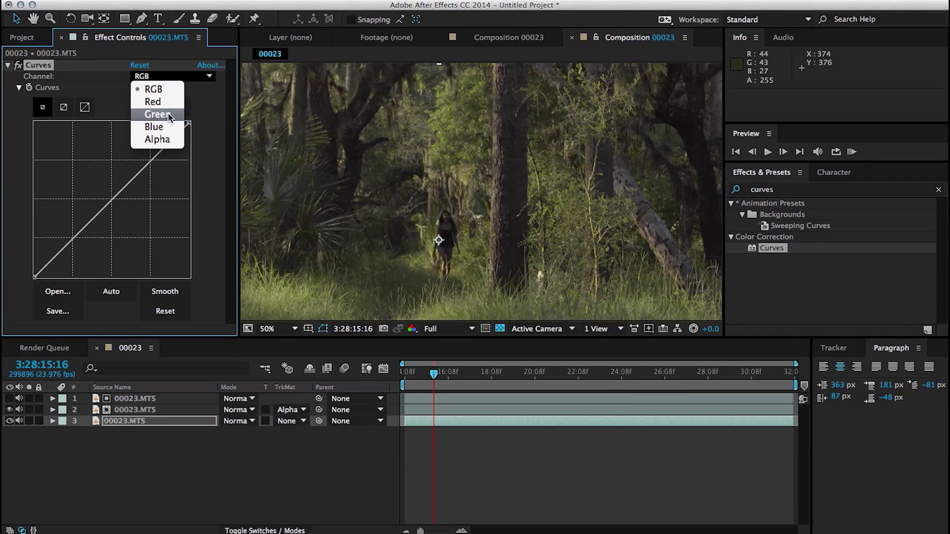
{"action": "left_click", "coordinate": [169, 114]}
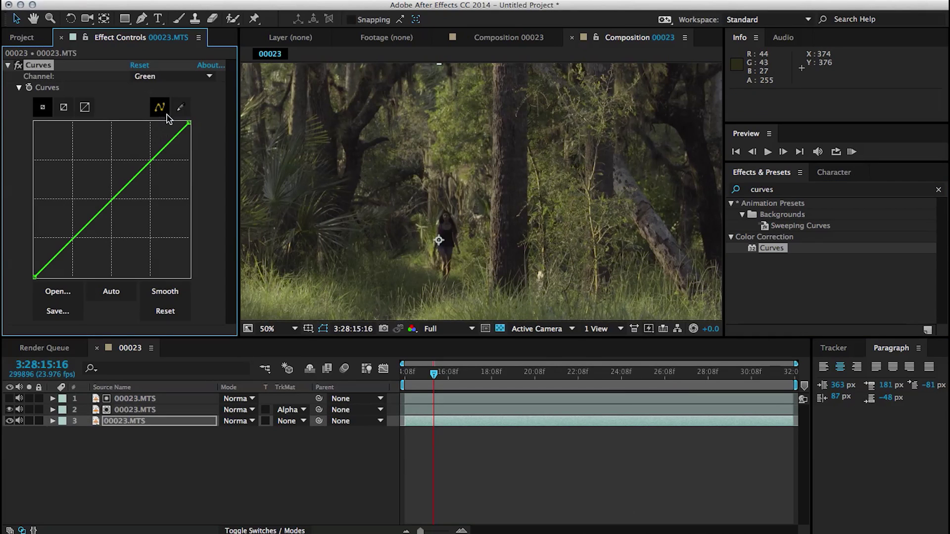
{"action": "left_click_drag", "start_coordinate": [101, 219], "coordinate": [115, 240]}
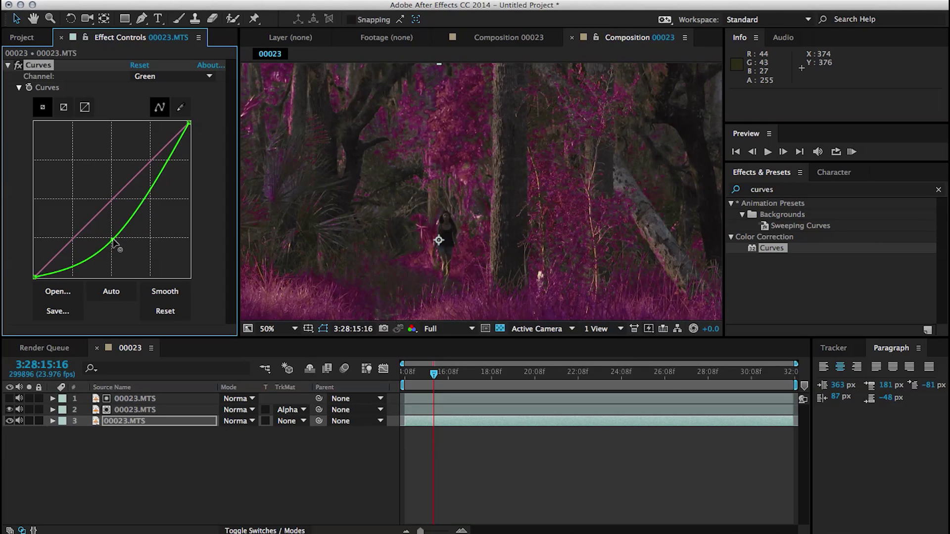
{"action": "left_click_drag", "start_coordinate": [112, 240], "coordinate": [107, 235]}
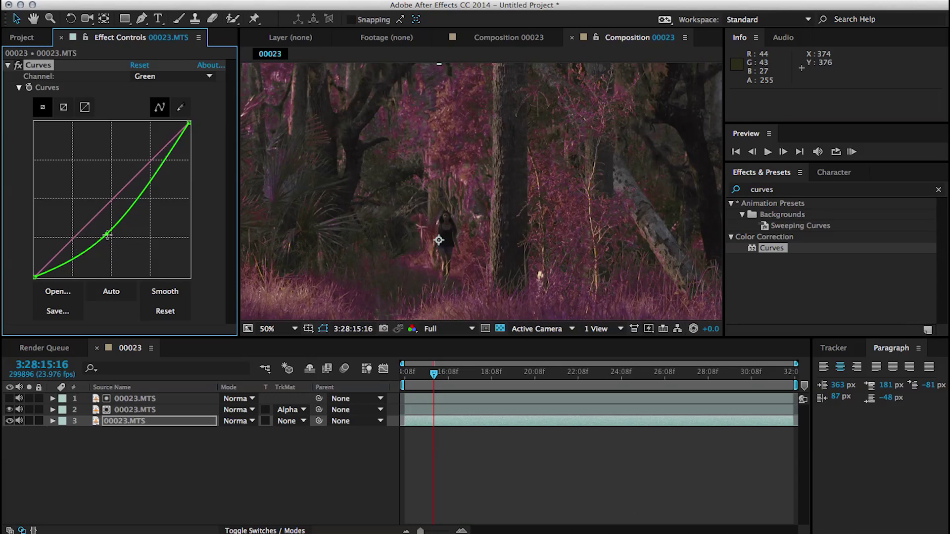
{"action": "key", "text": "comma"}
{"action": "key", "text": "comma"}
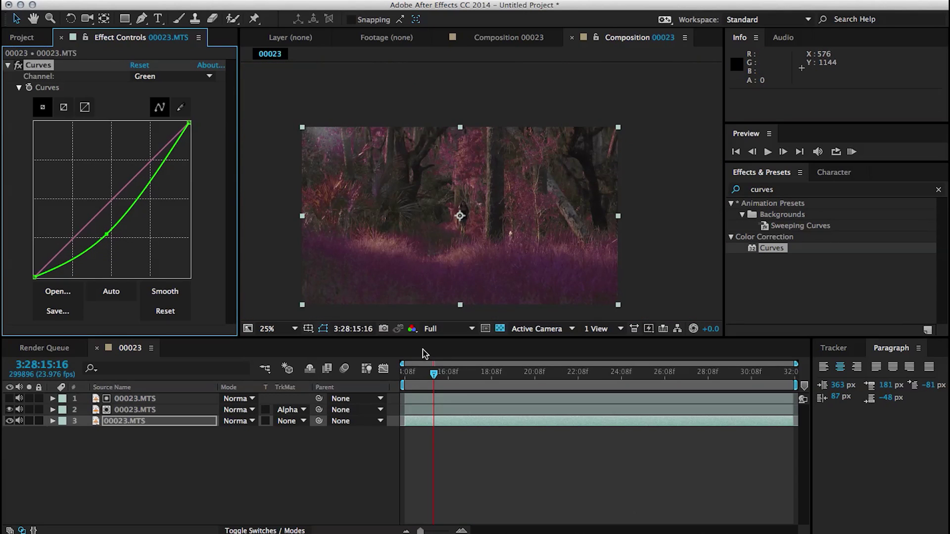
{"action": "left_click_drag", "start_coordinate": [418, 370], "coordinate": [405, 371]}
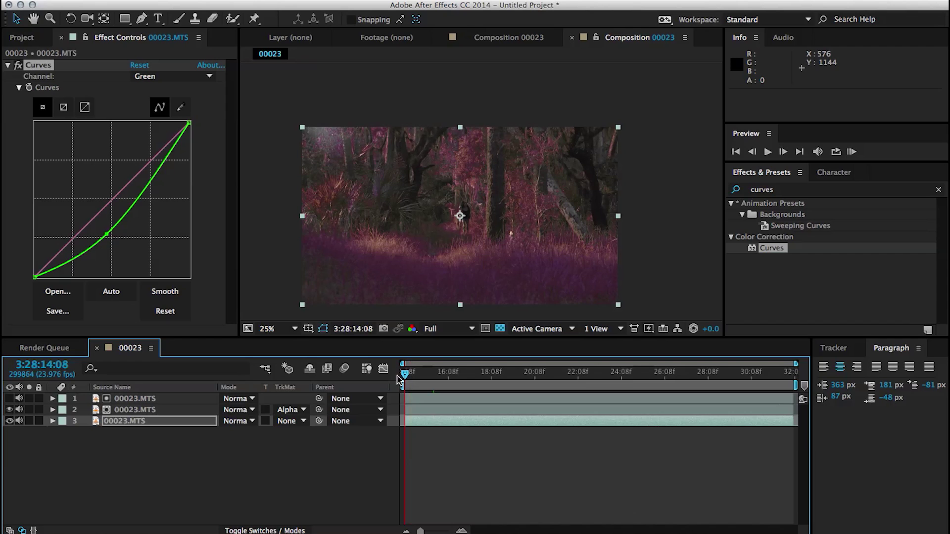
{"action": "left_click", "coordinate": [851, 151]}
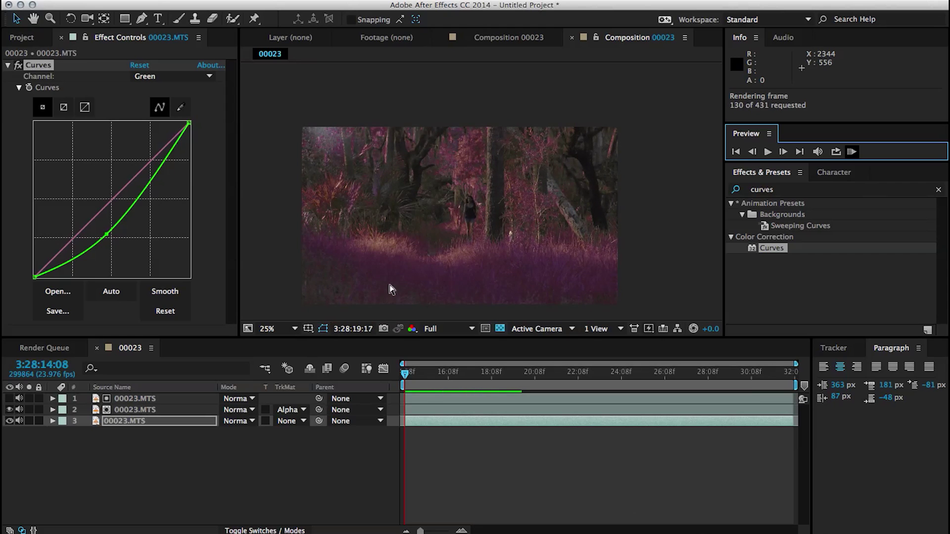
{"action": "key", "text": "space"}
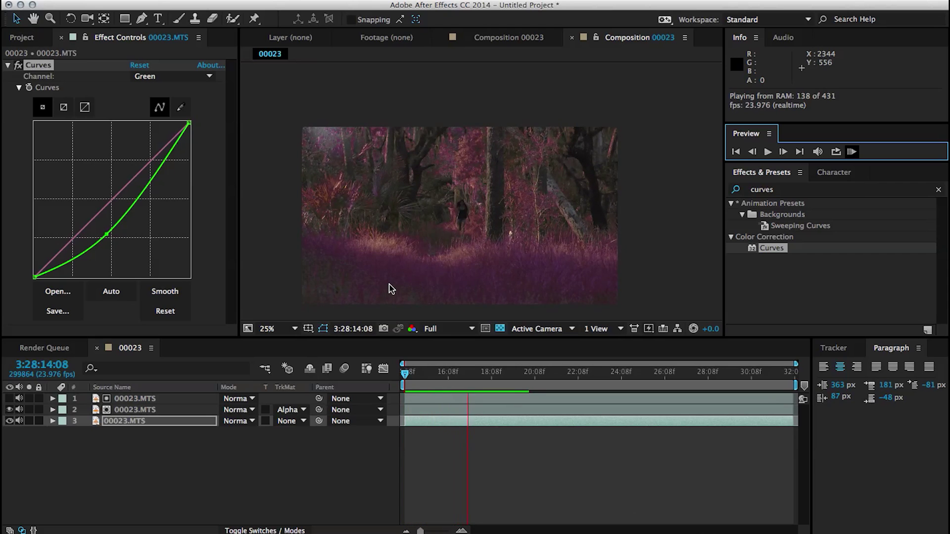
{"action": "key", "text": "space"}
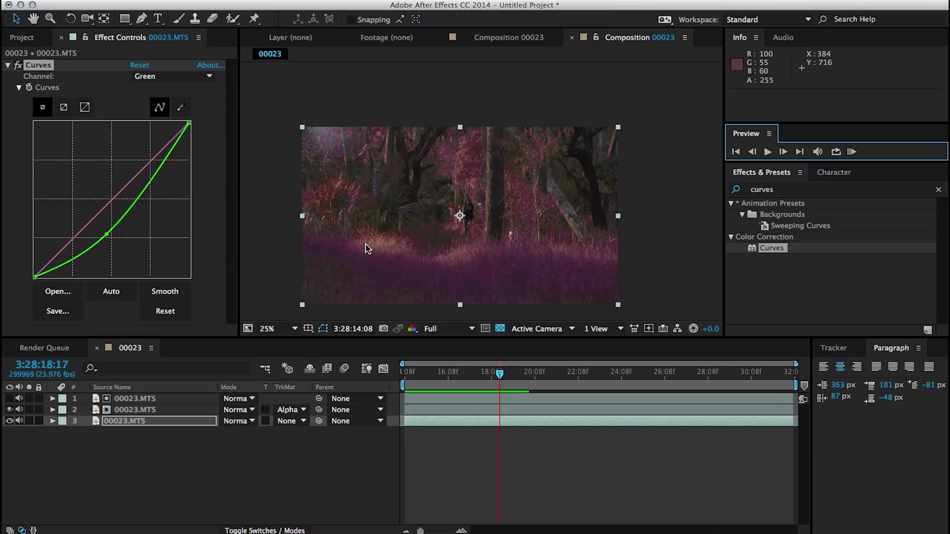
Draw a closed Pen-tool mask around the lower grass on the middle footage layer
{"action": "left_click", "coordinate": [129, 402]}
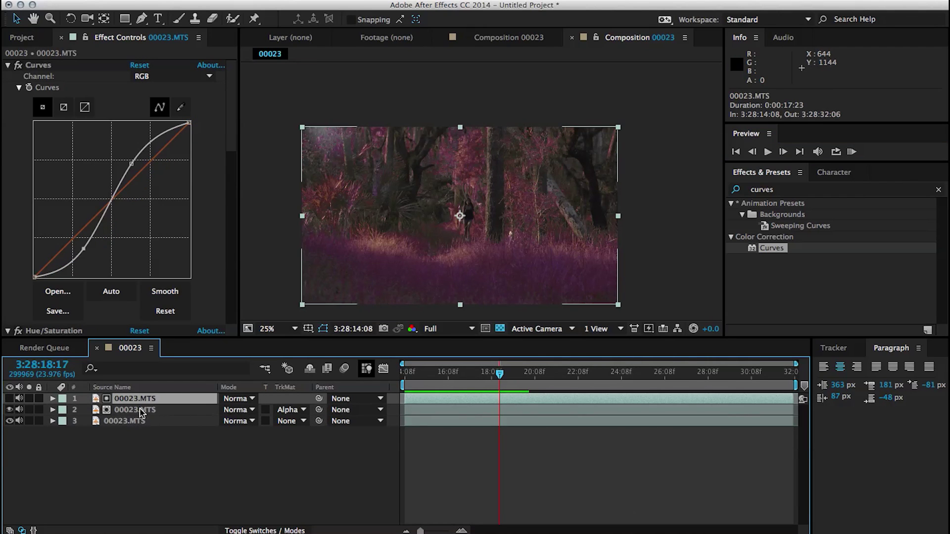
{"action": "left_click", "coordinate": [141, 412]}
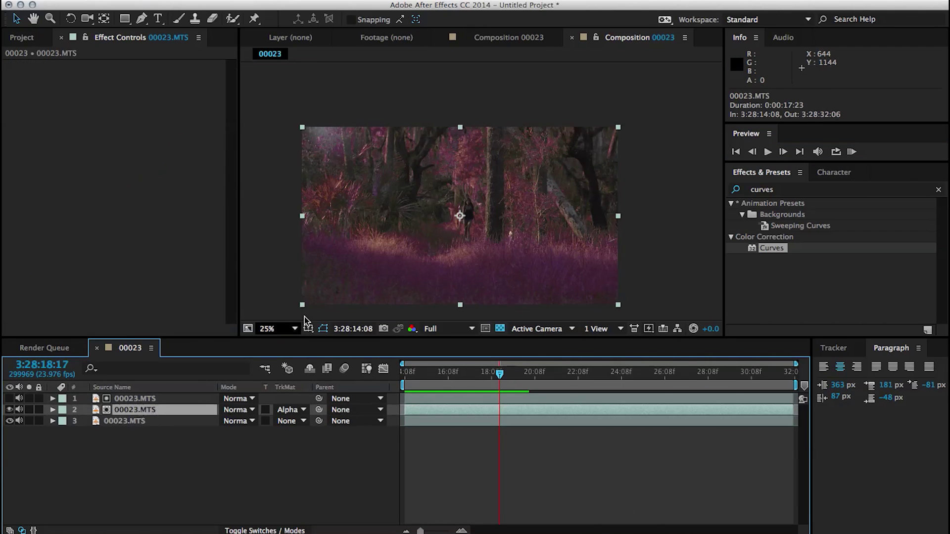
{"action": "left_click", "coordinate": [141, 20]}
{"action": "left_click", "coordinate": [272, 219]}
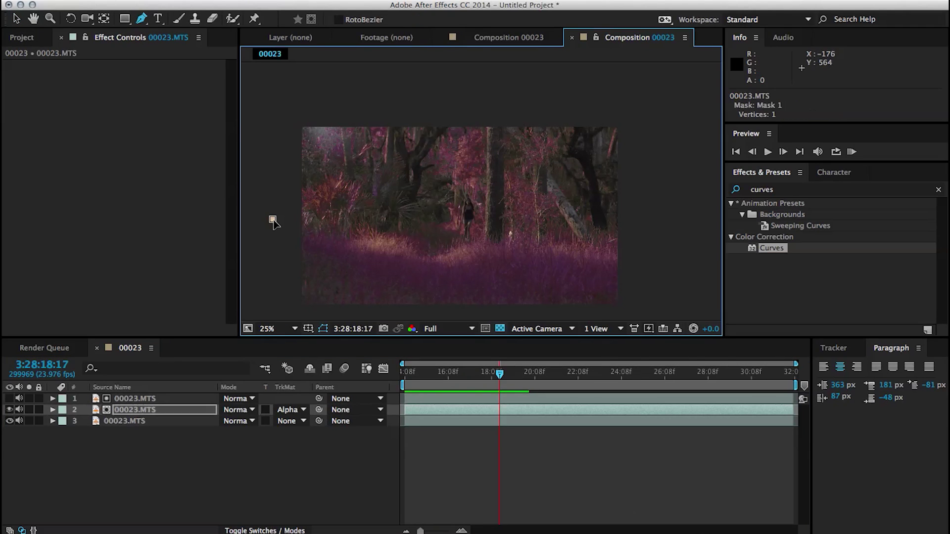
{"action": "left_click", "coordinate": [327, 243]}
{"action": "left_click_drag", "start_coordinate": [418, 275], "coordinate": [499, 275]}
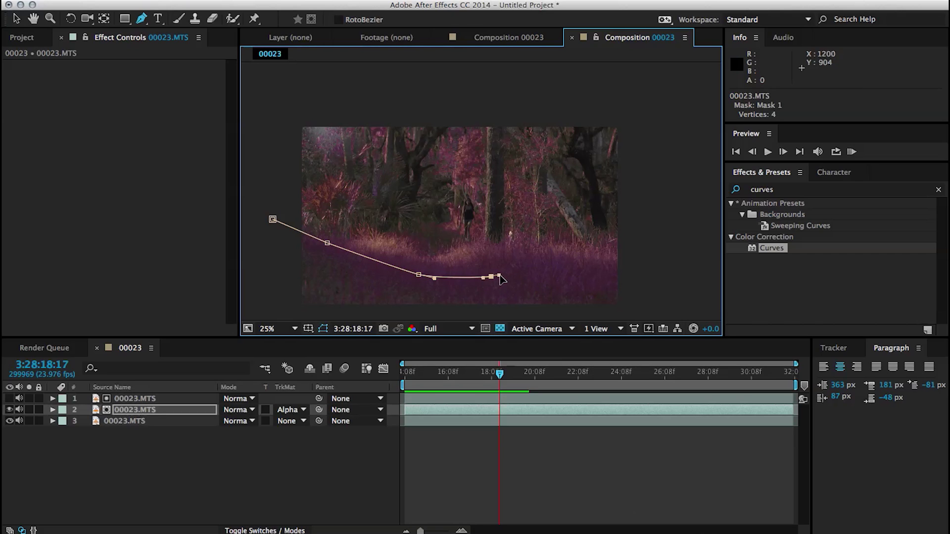
{"action": "left_click_drag", "start_coordinate": [558, 261], "coordinate": [575, 265]}
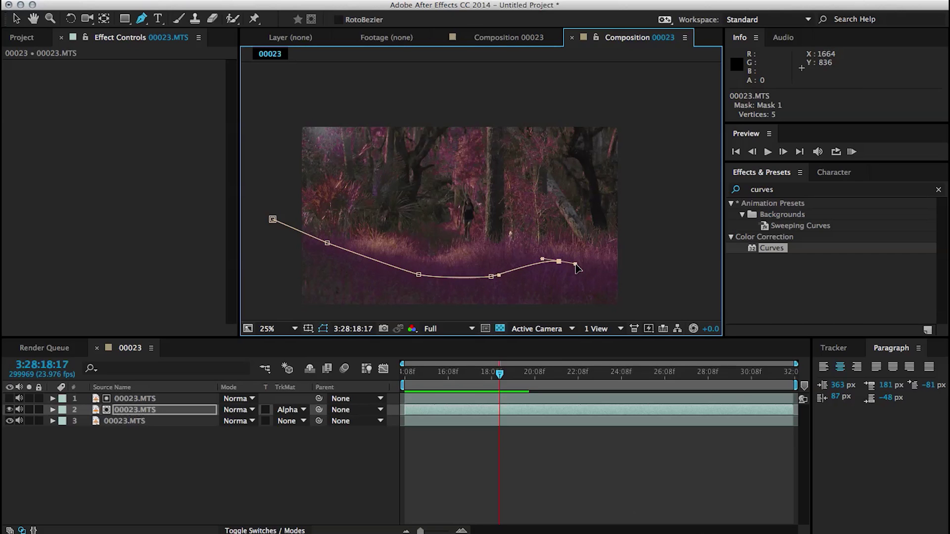
{"action": "left_click", "coordinate": [660, 273]}
{"action": "key", "text": "comma"}
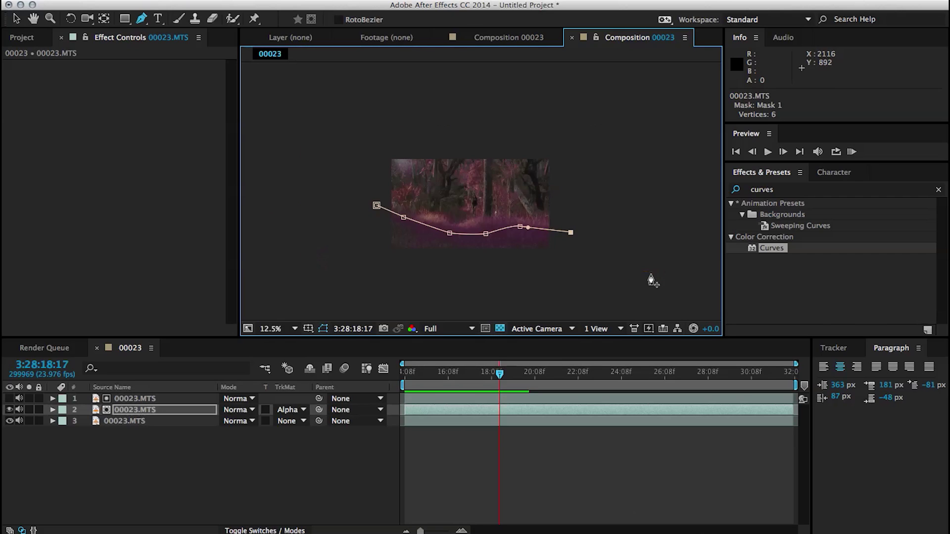
{"action": "left_click", "coordinate": [564, 279]}
{"action": "left_click", "coordinate": [362, 276]}
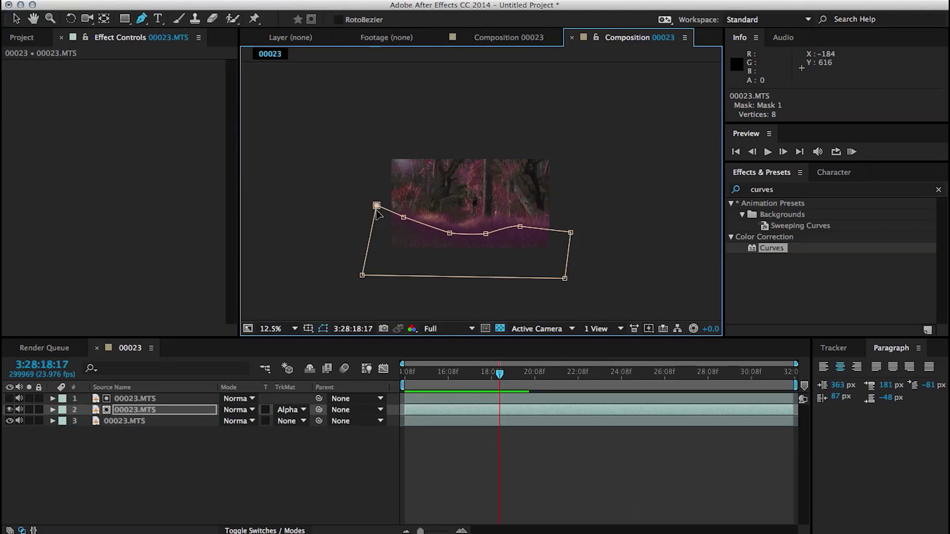
{"action": "left_click", "coordinate": [377, 205]}
Set Mask 1's mode to Subtract and scrub back to check the result
{"action": "key", "text": "m"}
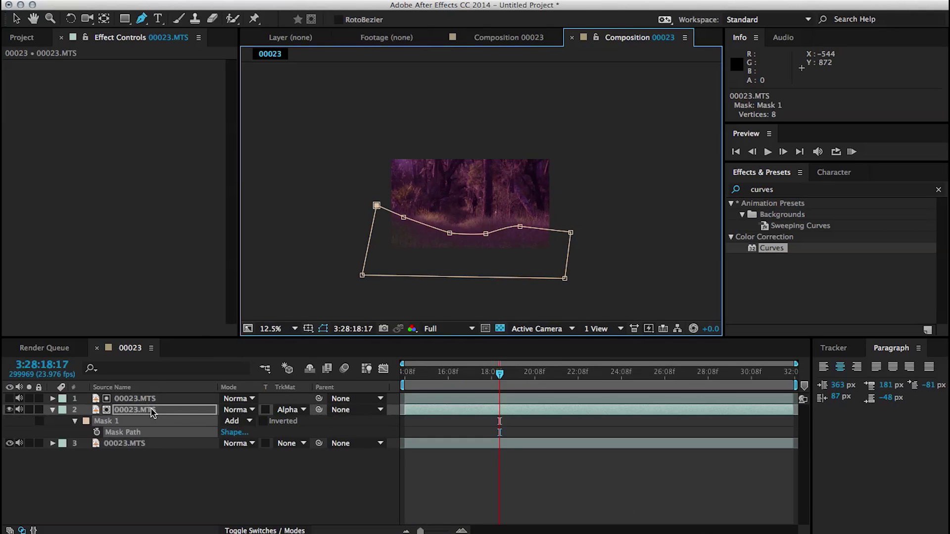
{"action": "left_click", "coordinate": [240, 422]}
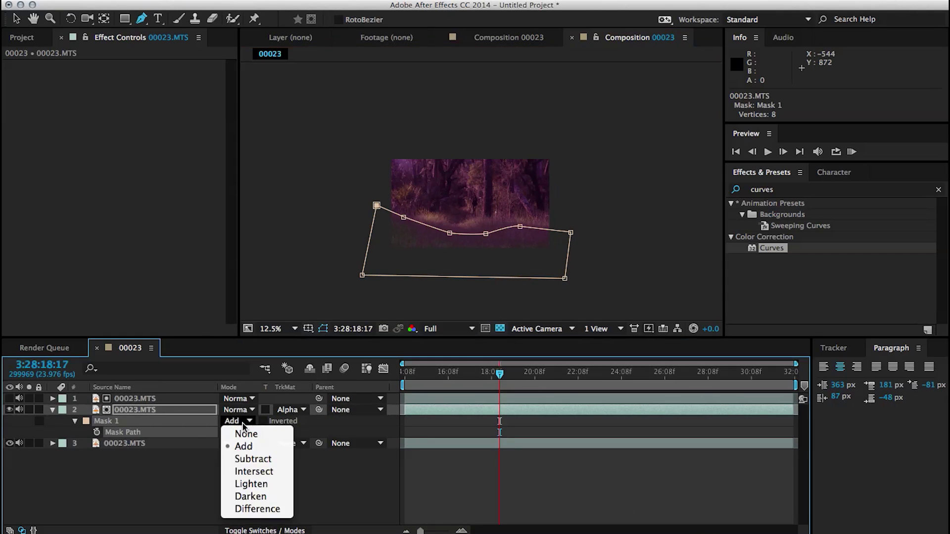
{"action": "left_click", "coordinate": [254, 459]}
{"action": "left_click", "coordinate": [227, 484]}
{"action": "scroll", "coordinate": [396, 267], "scroll_direction": "up", "scroll_amount": 5}
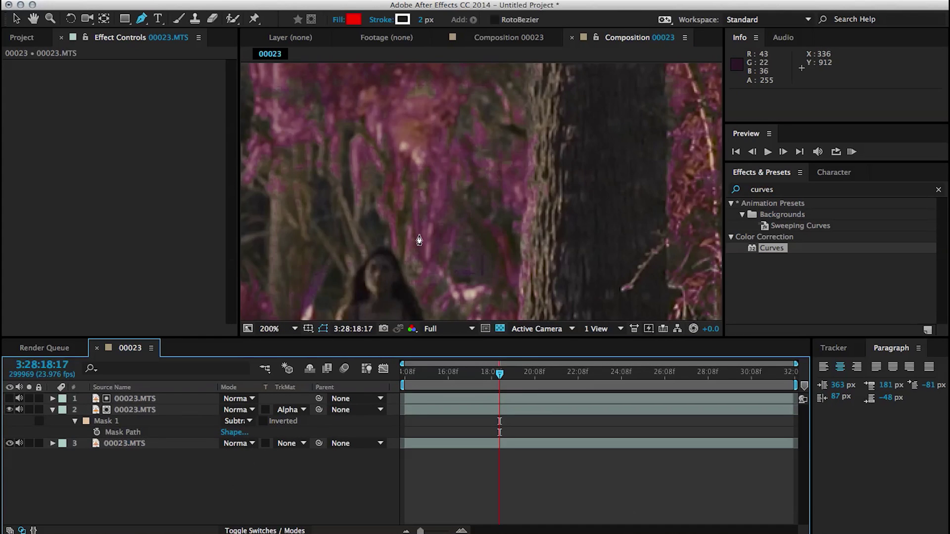
{"action": "scroll", "coordinate": [417, 242], "scroll_direction": "down", "scroll_amount": 5}
{"action": "scroll", "coordinate": [419, 241], "scroll_direction": "up", "scroll_amount": 1}
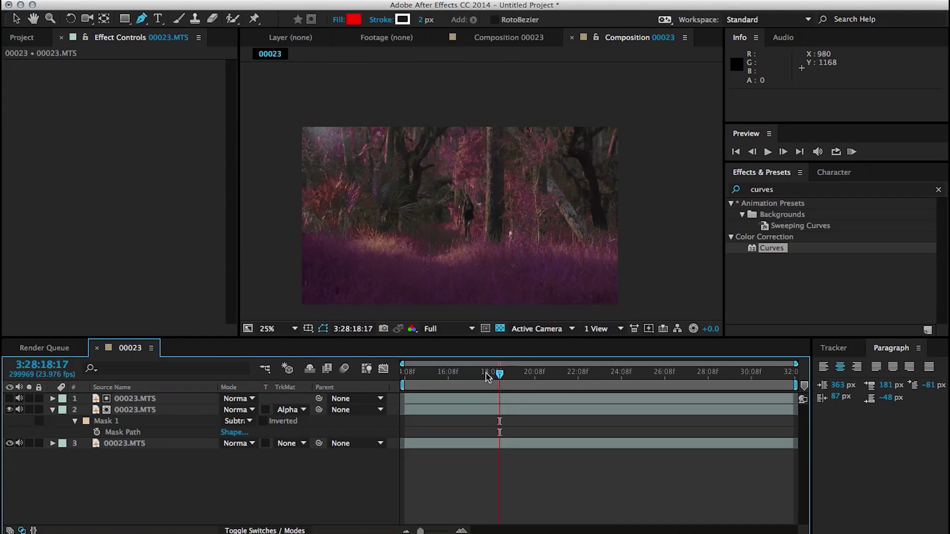
{"action": "left_click_drag", "start_coordinate": [485, 373], "coordinate": [443, 374]}
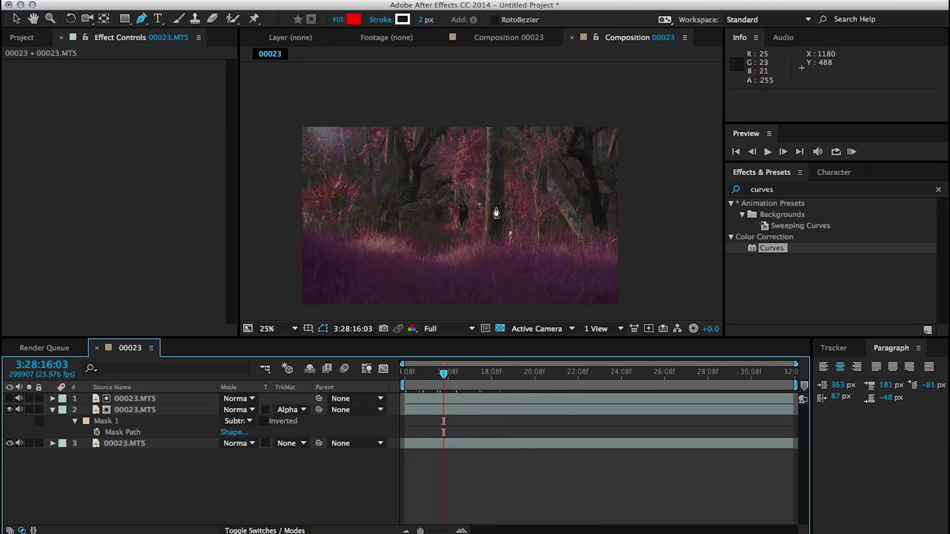
{"action": "scroll", "coordinate": [496, 213], "scroll_direction": "up", "scroll_amount": 2}
On the top footage layer, scrub Keylight's Screen Gain from 135 down to 109
{"action": "left_click", "coordinate": [16, 19]}
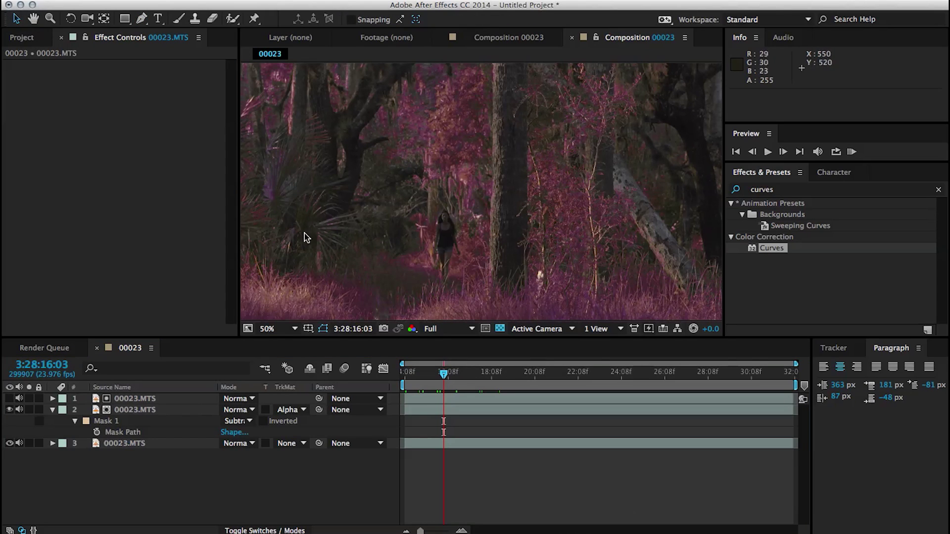
{"action": "left_click", "coordinate": [138, 396]}
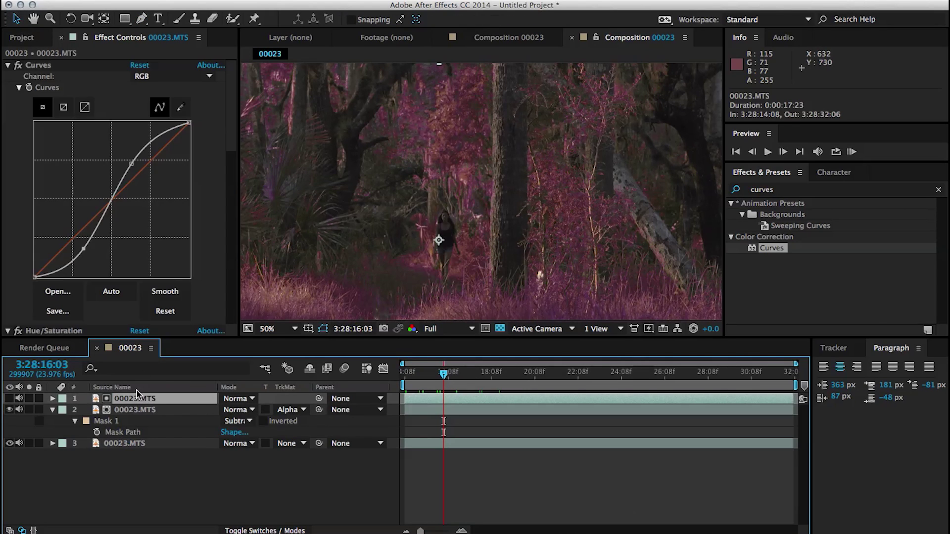
{"action": "scroll", "coordinate": [234, 147], "scroll_direction": "down", "scroll_amount": 1}
{"action": "left_click_drag", "start_coordinate": [234, 147], "coordinate": [229, 305]}
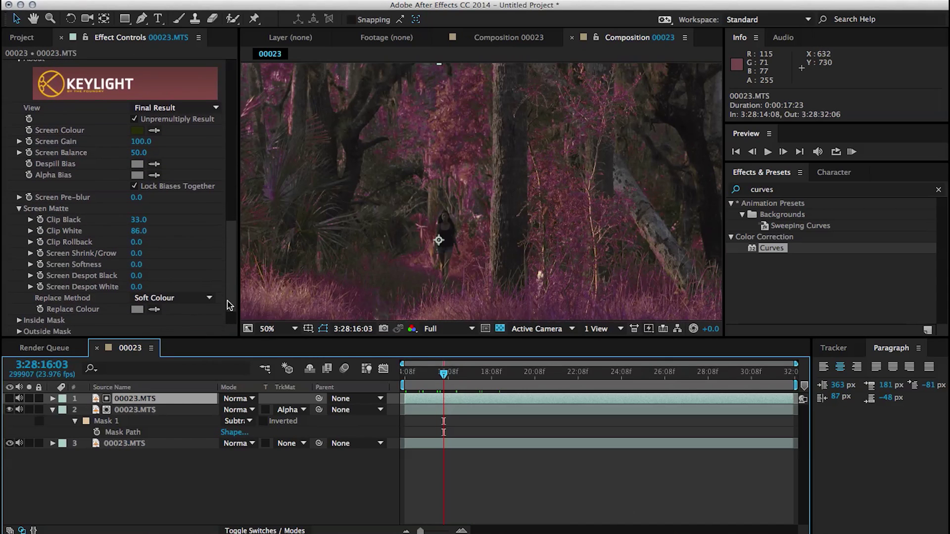
{"action": "left_click", "coordinate": [140, 145]}
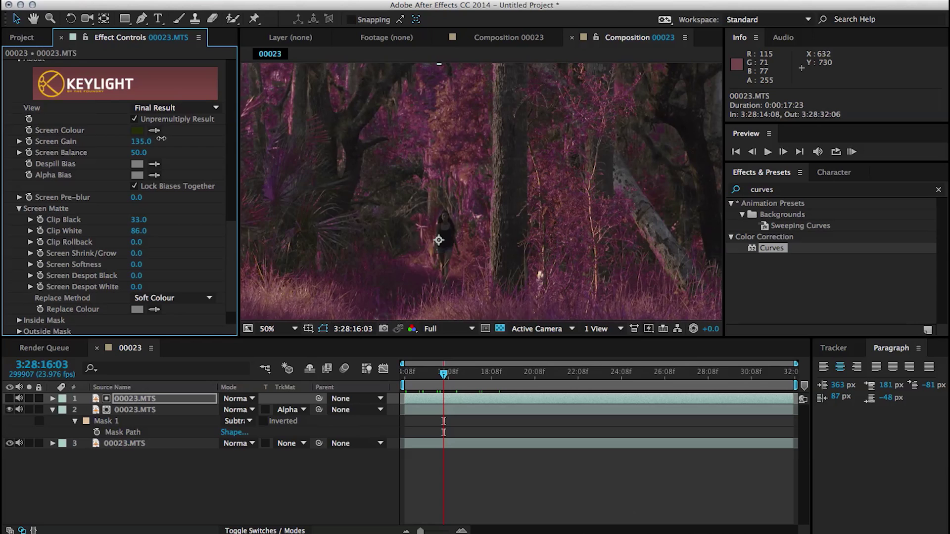
{"action": "left_click_drag", "start_coordinate": [162, 139], "coordinate": [157, 139]}
{"action": "scroll", "coordinate": [417, 201], "scroll_direction": "down", "scroll_amount": 2}
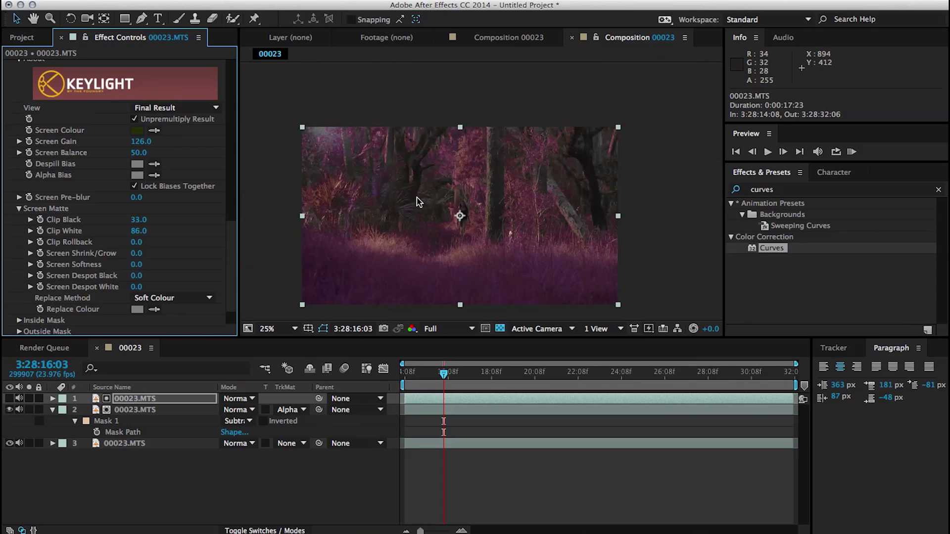
{"action": "scroll", "coordinate": [422, 222], "scroll_direction": "up", "scroll_amount": 2}
{"action": "key", "text": "h"}
{"action": "left_click_drag", "start_coordinate": [328, 156], "coordinate": [456, 233]}
{"action": "key", "text": "v"}
{"action": "left_click", "coordinate": [141, 141]}
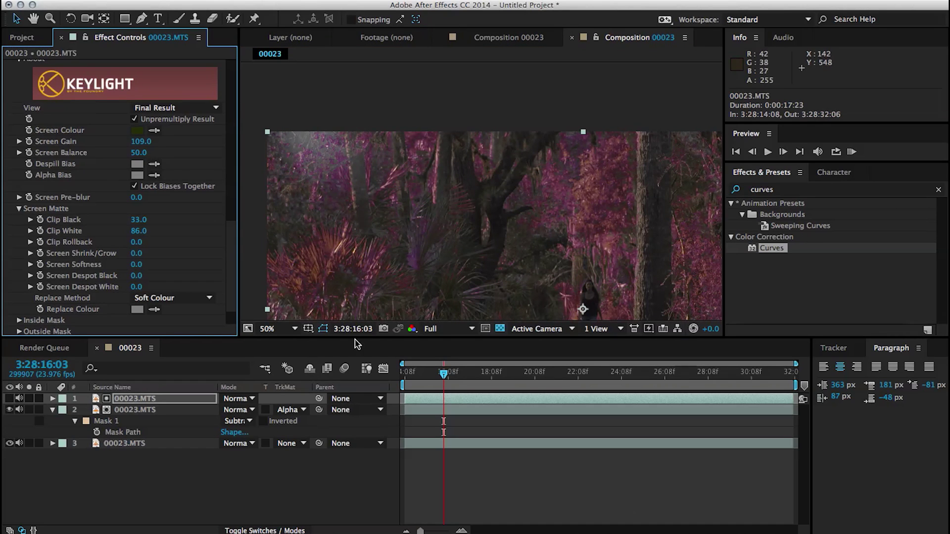
{"action": "scroll", "coordinate": [451, 222], "scroll_direction": "down", "scroll_amount": 5}
{"action": "scroll", "coordinate": [452, 223], "scroll_direction": "right", "scroll_amount": 4}
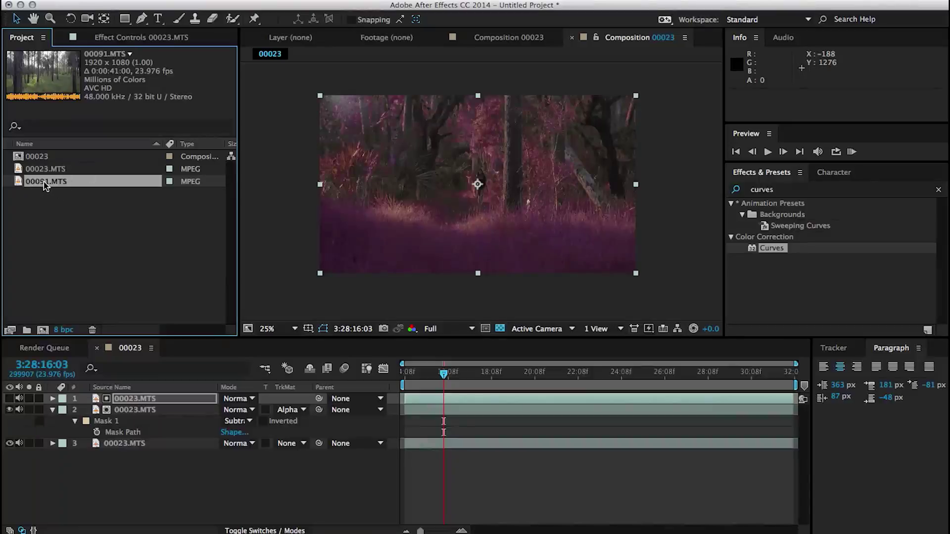
Build a composition from 00091.MTS and scrub it to find a start point
{"action": "left_click_drag", "start_coordinate": [44, 184], "coordinate": [56, 215]}
{"action": "left_click_drag", "start_coordinate": [49, 319], "coordinate": [43, 329]}
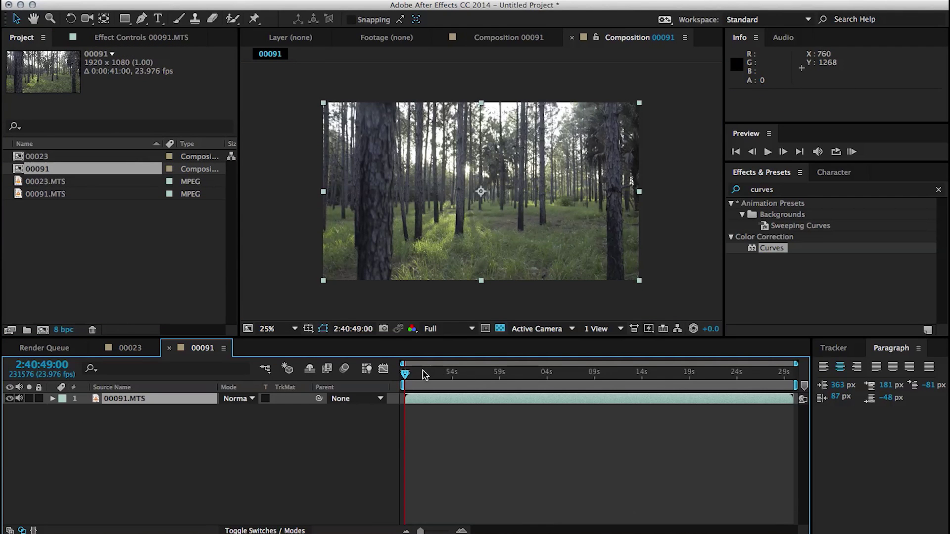
{"action": "left_click", "coordinate": [424, 374]}
{"action": "left_click_drag", "start_coordinate": [435, 375], "coordinate": [653, 379]}
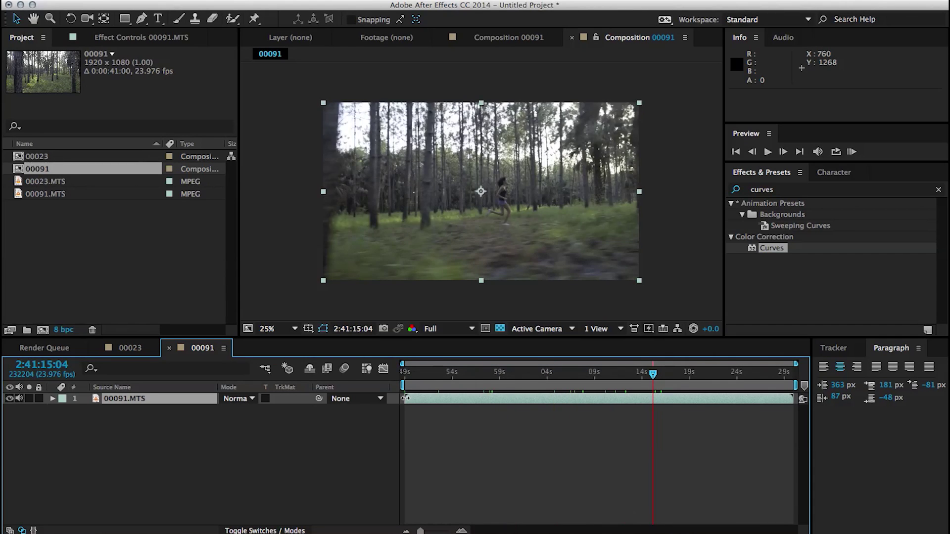
Trim the 00091.MTS layer's in and out points and trim the composition to the work area
{"action": "left_click_drag", "start_coordinate": [793, 398], "coordinate": [643, 399]}
{"action": "mouse_move", "coordinate": [402, 398]}
{"action": "left_mouse_down"}
{"action": "mouse_move", "coordinate": [510, 398]}
{"action": "mouse_move", "coordinate": [409, 398]}
{"action": "left_mouse_up"}
{"action": "left_click_drag", "start_coordinate": [794, 385], "coordinate": [529, 382]}
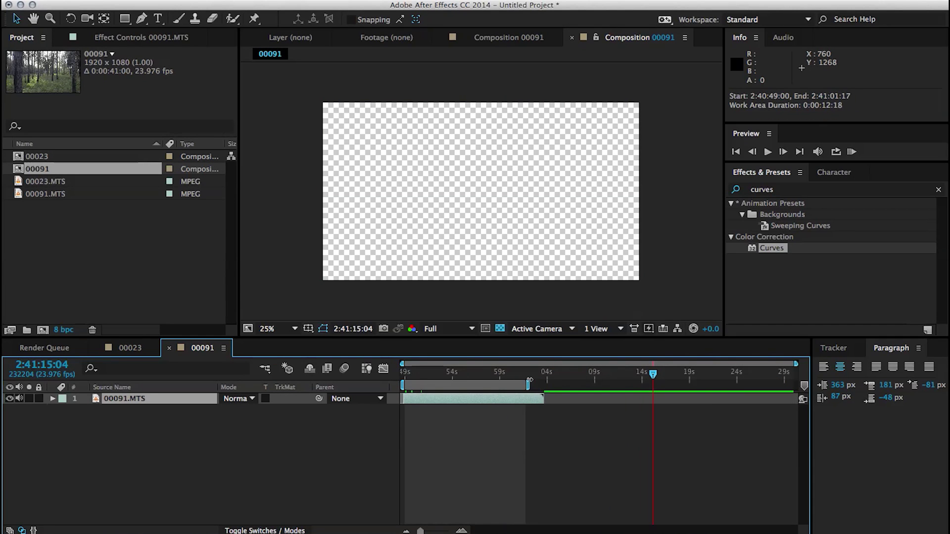
{"action": "right_click", "coordinate": [495, 386]}
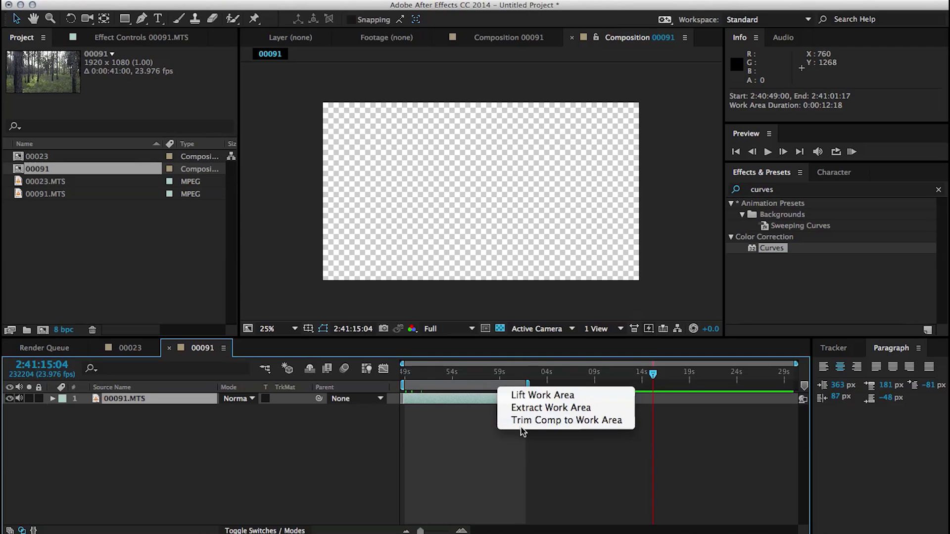
{"action": "left_click", "coordinate": [525, 427]}
{"action": "left_click_drag", "start_coordinate": [490, 372], "coordinate": [552, 387]}
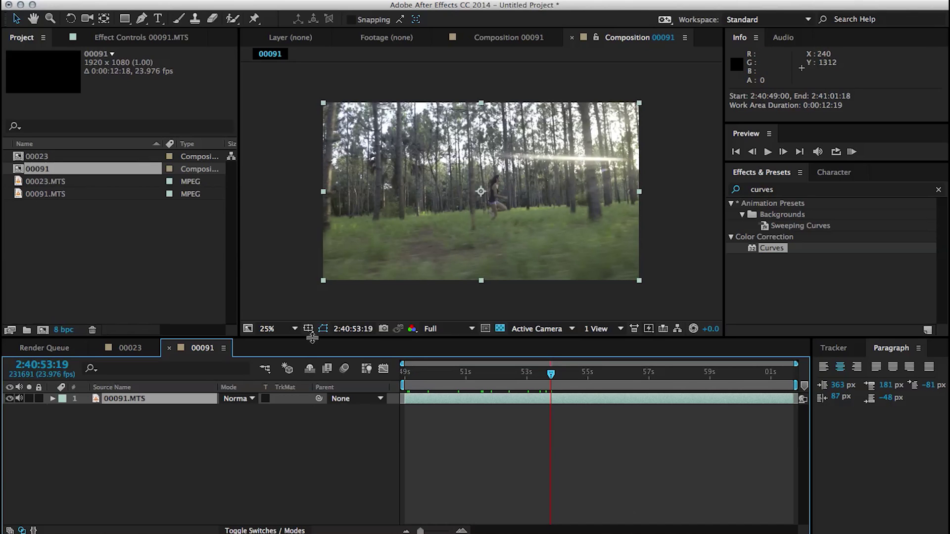
Scale the footage layer to 111% and rotate it about 2 degrees
{"action": "key", "text": "s"}
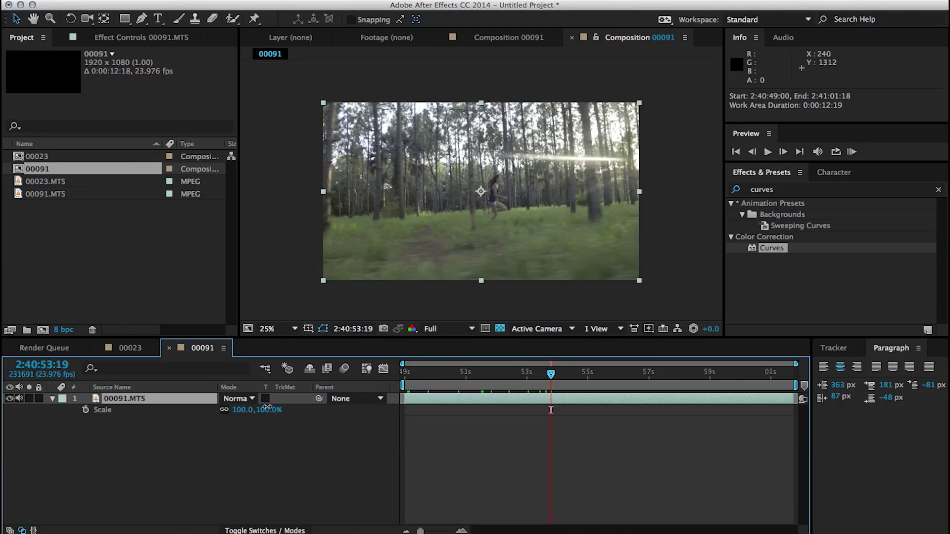
{"action": "left_click_drag", "start_coordinate": [267, 408], "coordinate": [272, 411]}
{"action": "key", "text": "shift+r"}
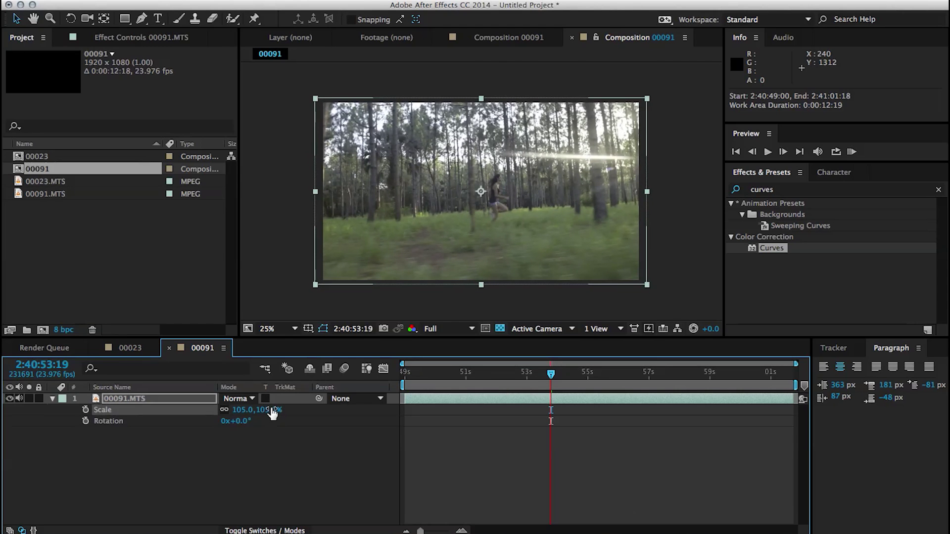
{"action": "left_click_drag", "start_coordinate": [245, 421], "coordinate": [245, 421]}
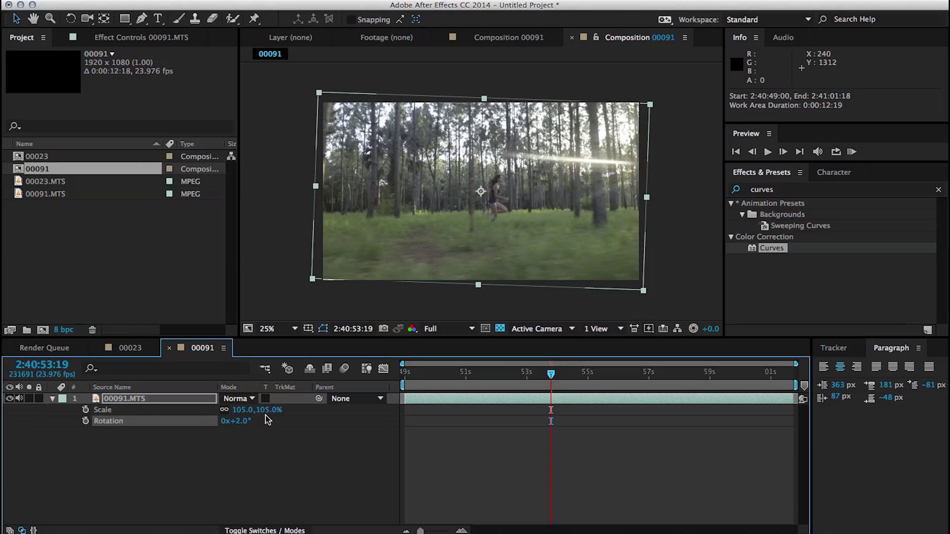
{"action": "left_click", "coordinate": [264, 445]}
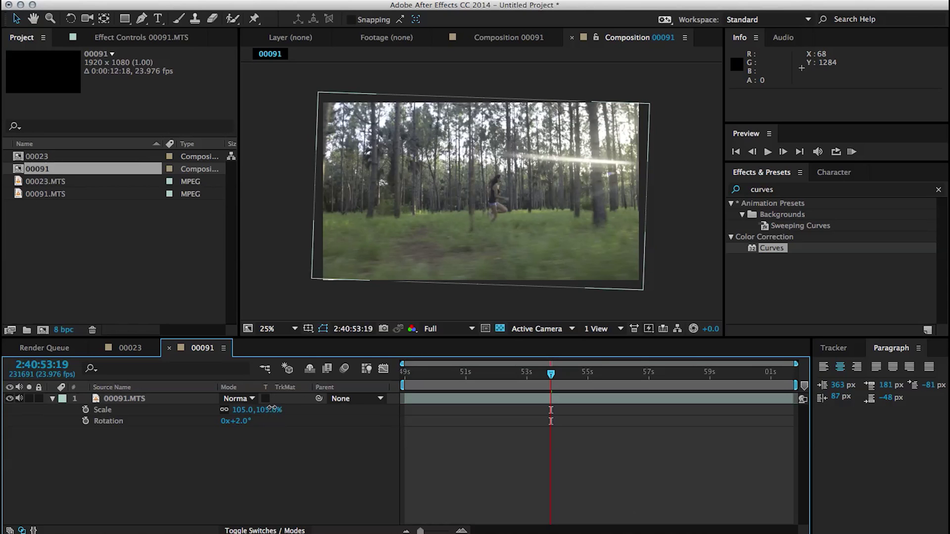
{"action": "left_click_drag", "start_coordinate": [272, 408], "coordinate": [275, 407]}
Apply Change to Color to the forest footage with the green grass sampled as From
{"action": "left_click", "coordinate": [772, 190]}
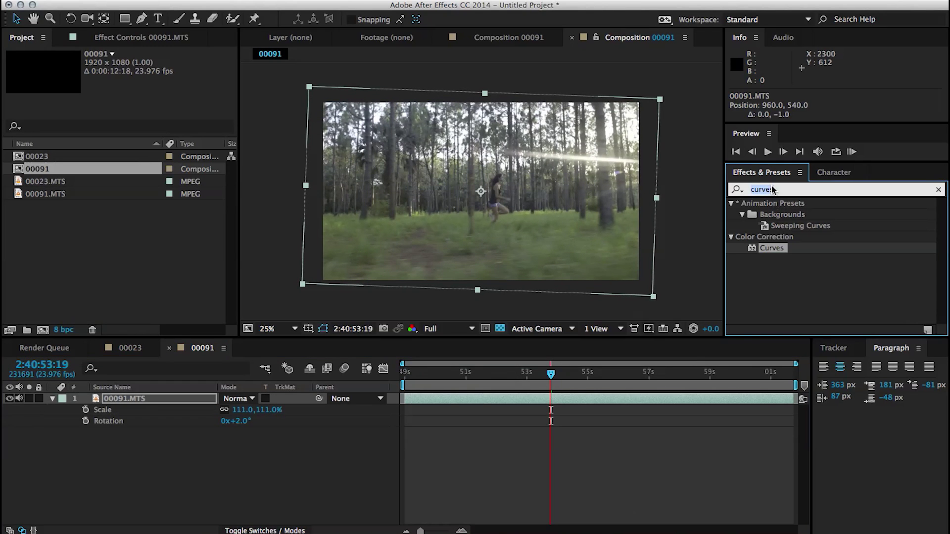
{"action": "type", "text": "change"}
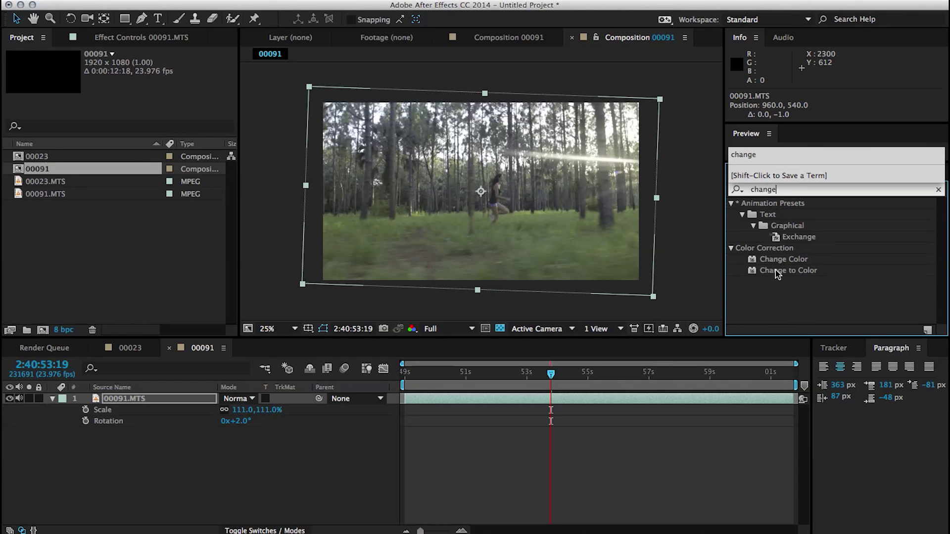
{"action": "left_click_drag", "start_coordinate": [775, 269], "coordinate": [610, 402]}
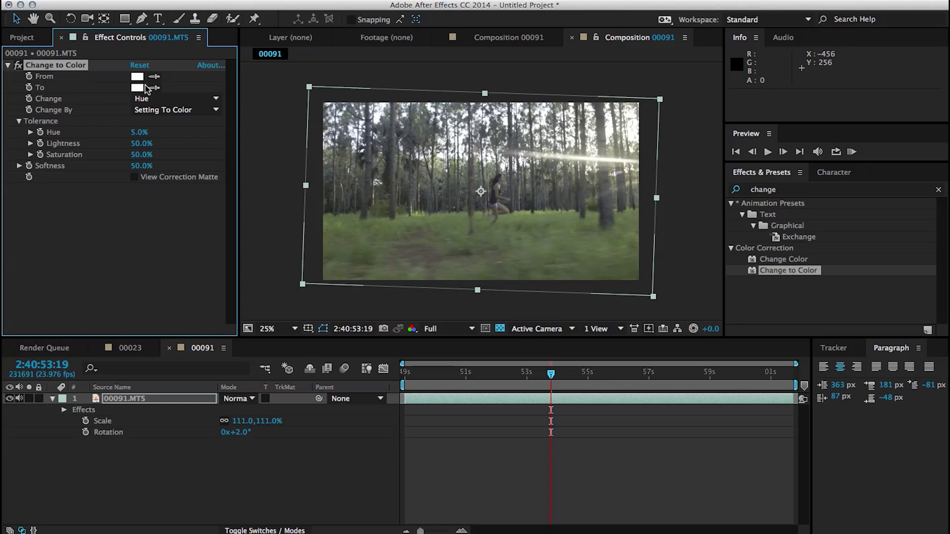
{"action": "left_click", "coordinate": [154, 76]}
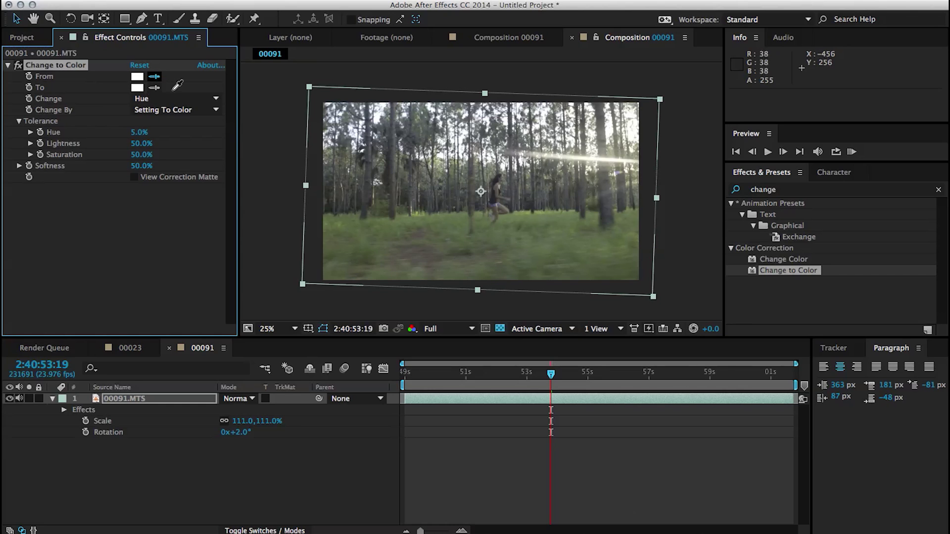
{"action": "left_click", "coordinate": [388, 230]}
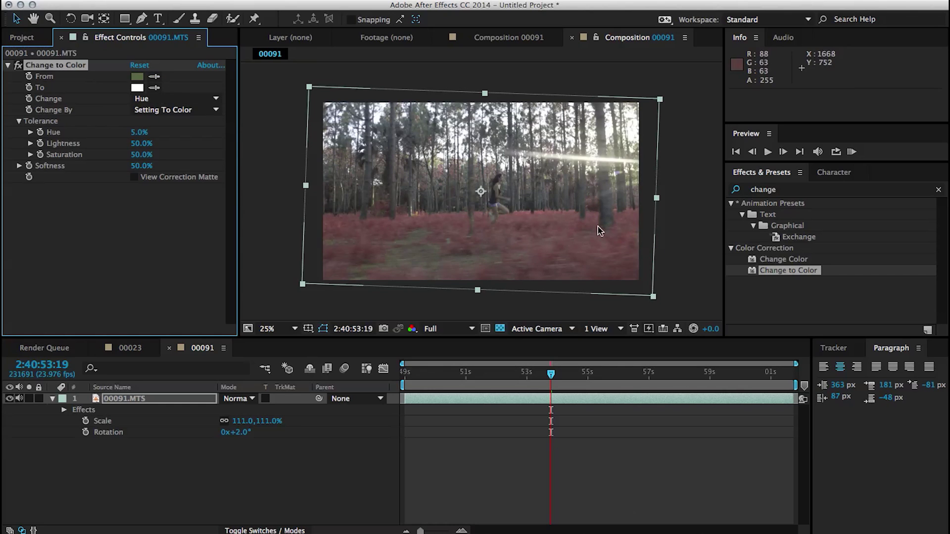
Set the To colour to magenta pink and raise Softness to 67%
{"action": "left_click", "coordinate": [137, 89]}
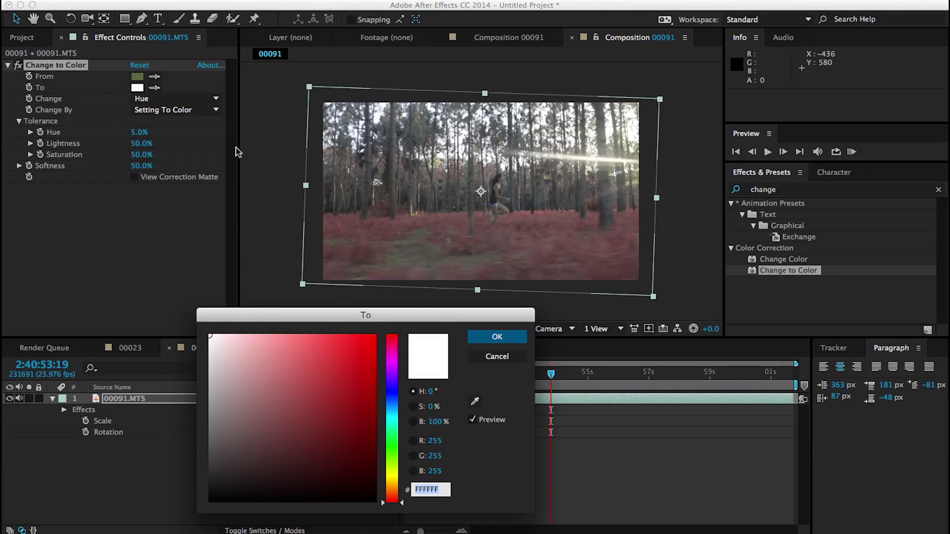
{"action": "left_click_drag", "start_coordinate": [327, 375], "coordinate": [394, 344]}
{"action": "left_click", "coordinate": [490, 337]}
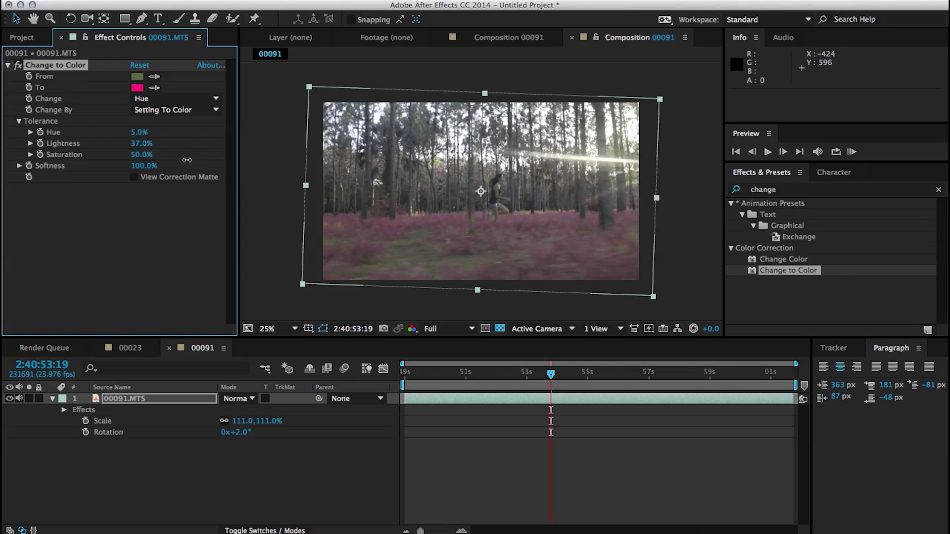
{"action": "left_click_drag", "start_coordinate": [141, 166], "coordinate": [161, 166]}
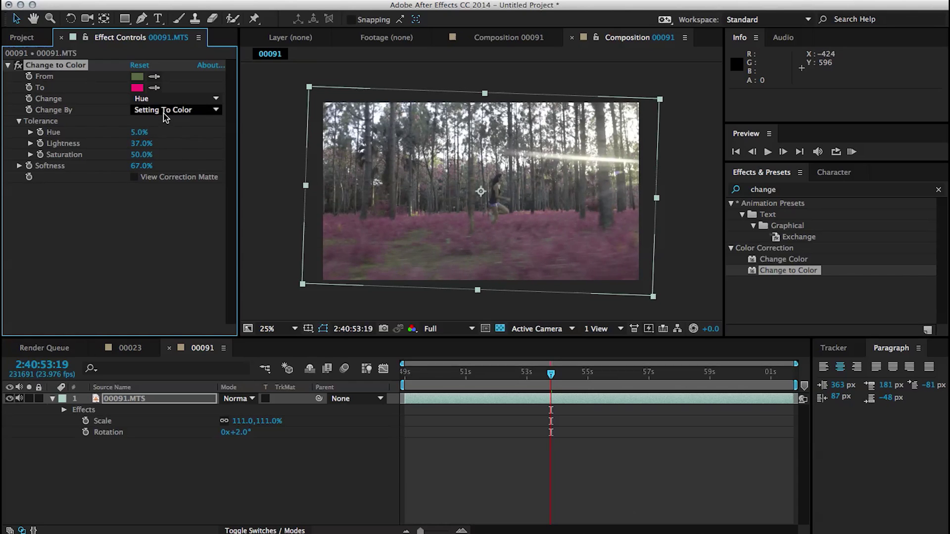
Widen Change to Color's hue tolerance to 19% using the correction matte, then preview a later frame at 50%
{"action": "left_click", "coordinate": [134, 177]}
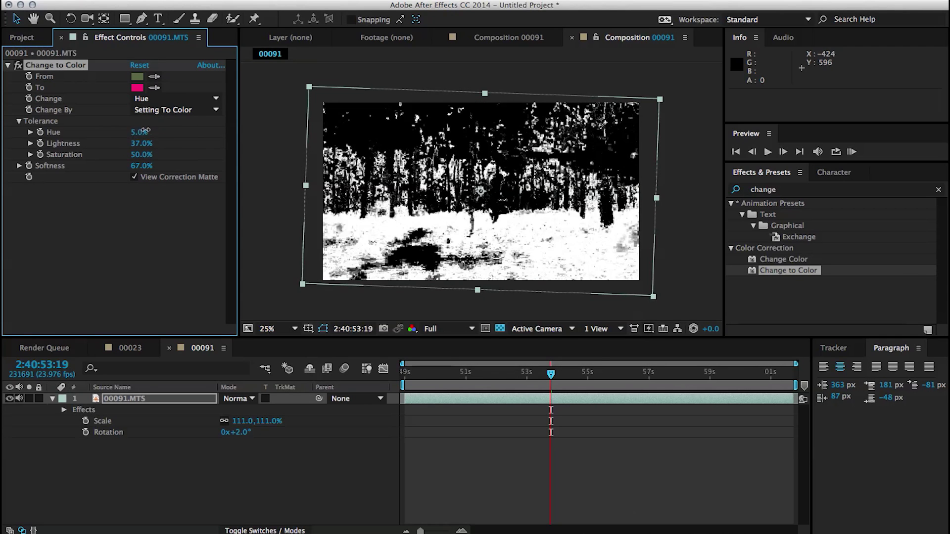
{"action": "left_click_drag", "start_coordinate": [143, 131], "coordinate": [162, 133]}
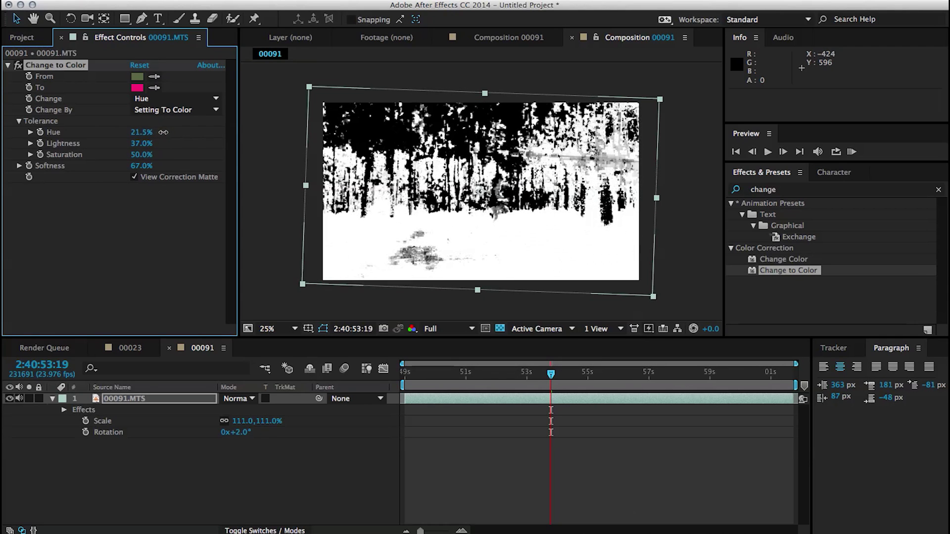
{"action": "left_click", "coordinate": [134, 177]}
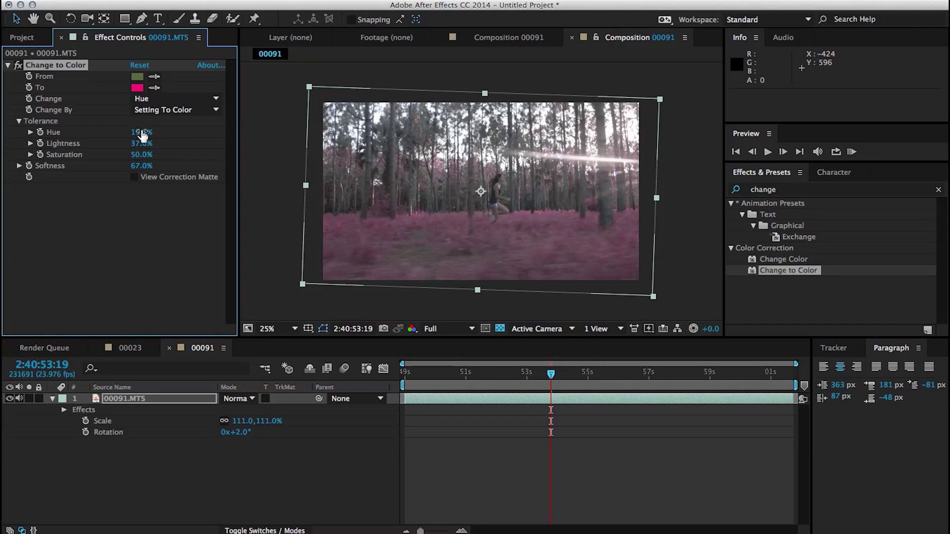
{"action": "left_click_drag", "start_coordinate": [603, 377], "coordinate": [745, 379]}
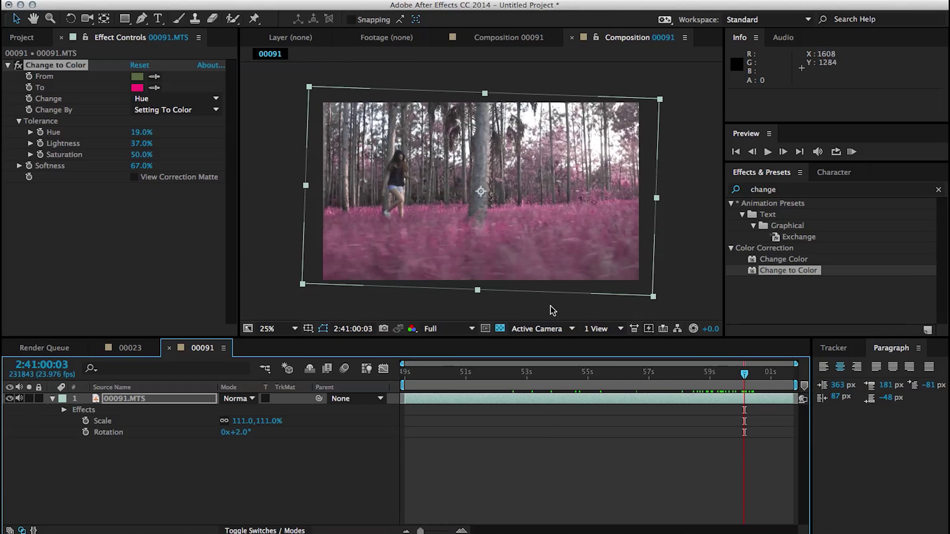
{"action": "key", "text": "period"}
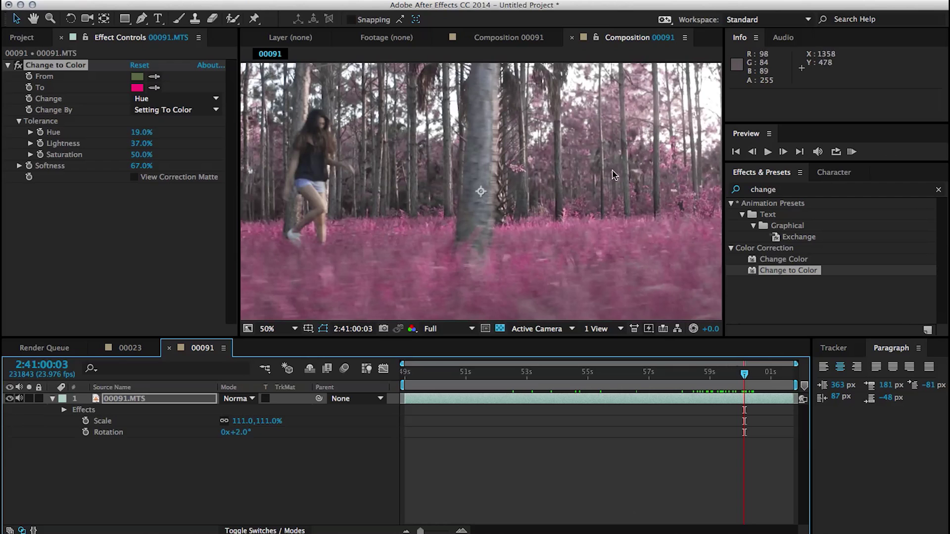
Add a new adjustment layer above the 00091 footage layer
{"action": "left_click", "coordinate": [52, 400]}
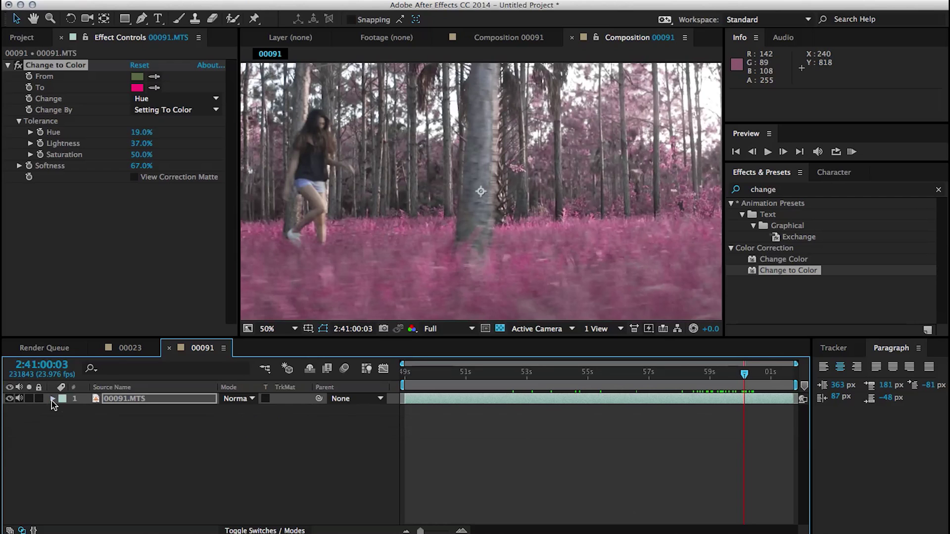
{"action": "right_click", "coordinate": [133, 448]}
{"action": "mouse_move", "coordinate": [209, 404]}
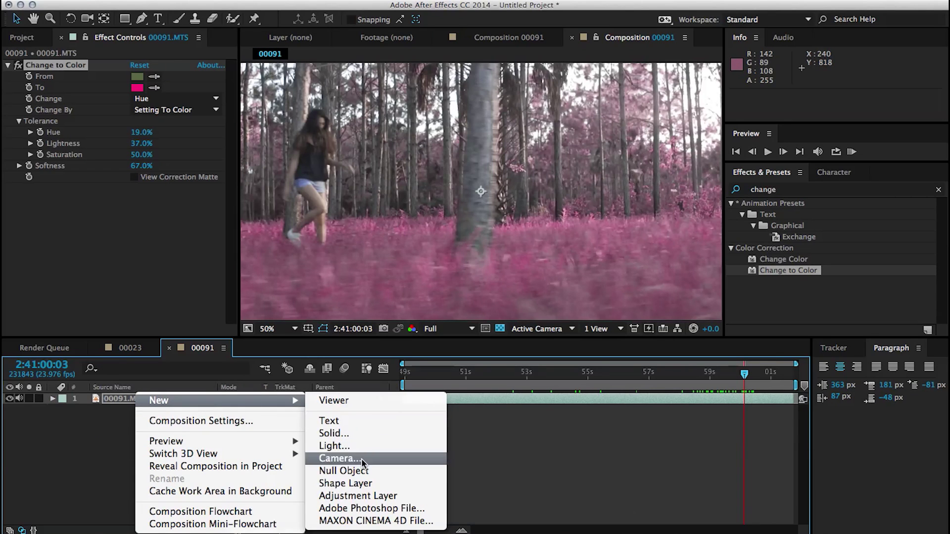
{"action": "left_click", "coordinate": [358, 496]}
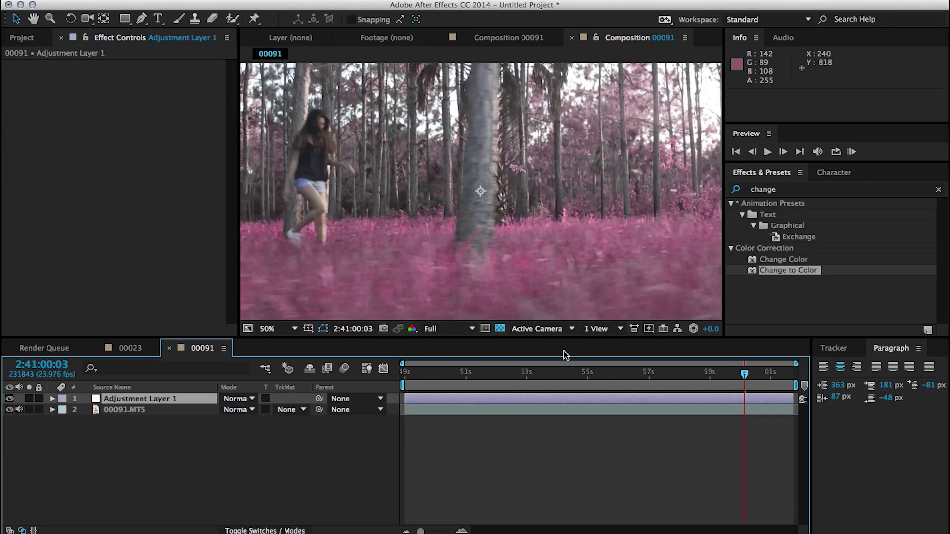
Apply Magic Bullet Looks to the adjustment layer and open its Edit... window
{"action": "left_click", "coordinate": [777, 191]}
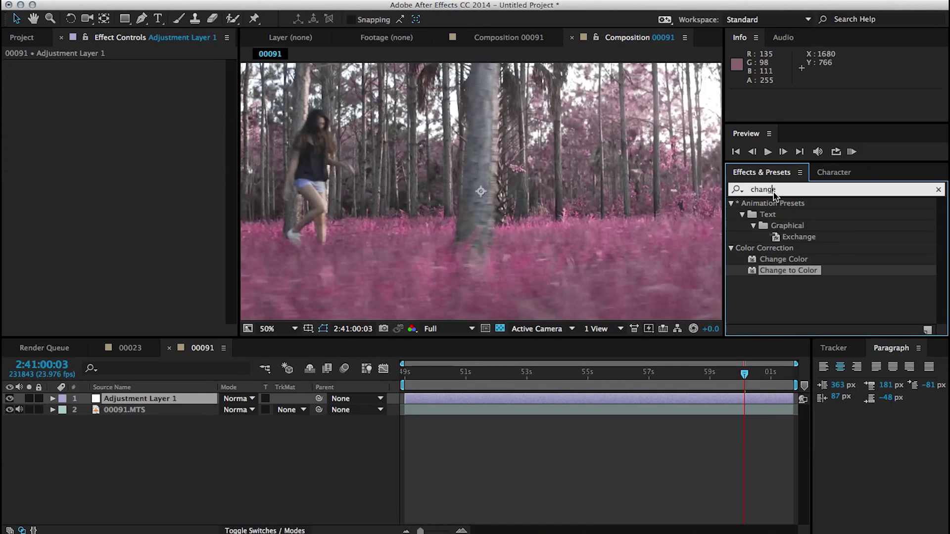
{"action": "type", "text": "look"}
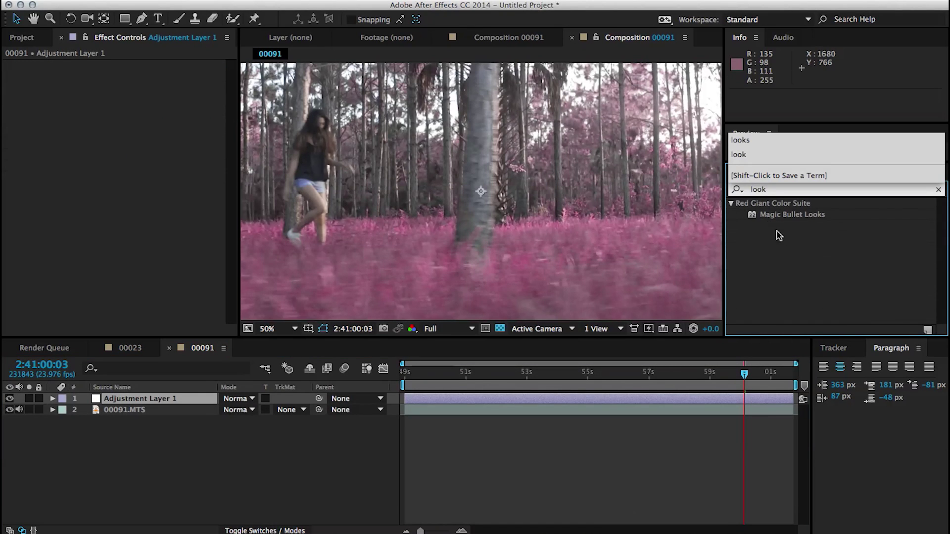
{"action": "left_click_drag", "start_coordinate": [786, 216], "coordinate": [668, 399]}
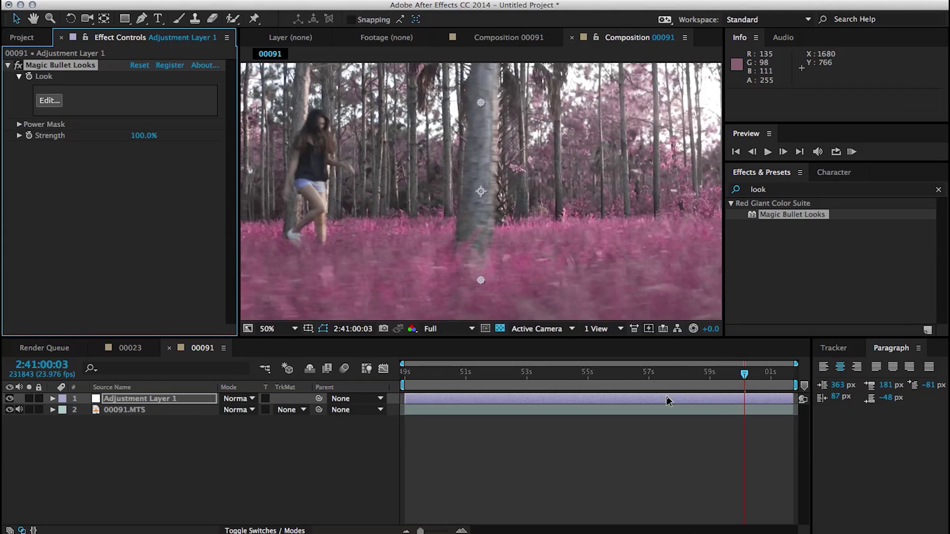
{"action": "left_click", "coordinate": [59, 104]}
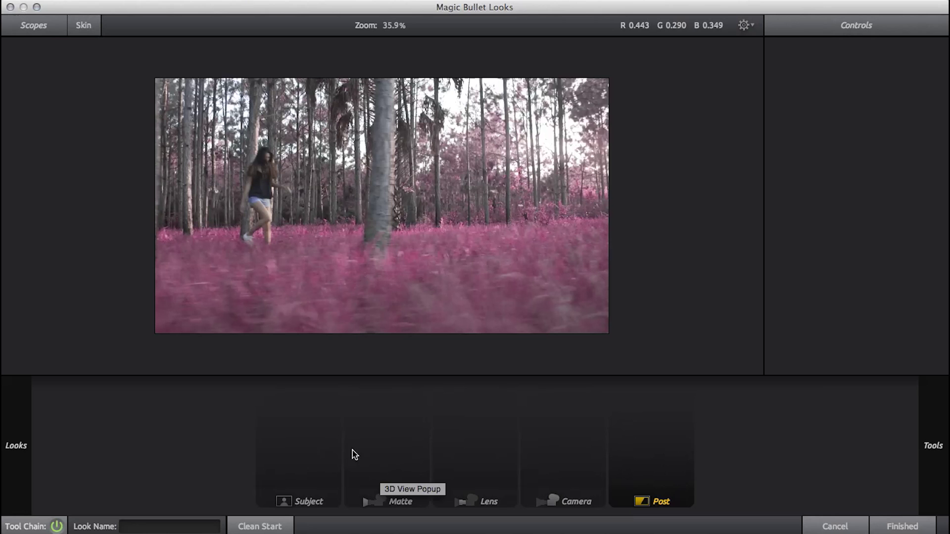
Add a LUT tool to the post stage and load A7s Cine.C0052.cube from Documents > TOOLS > A7s_Cine_Lut
{"action": "mouse_move", "coordinate": [933, 445]}
{"action": "scroll", "coordinate": [802, 248], "scroll_direction": "down", "scroll_amount": 5}
{"action": "double_click", "coordinate": [737, 164]}
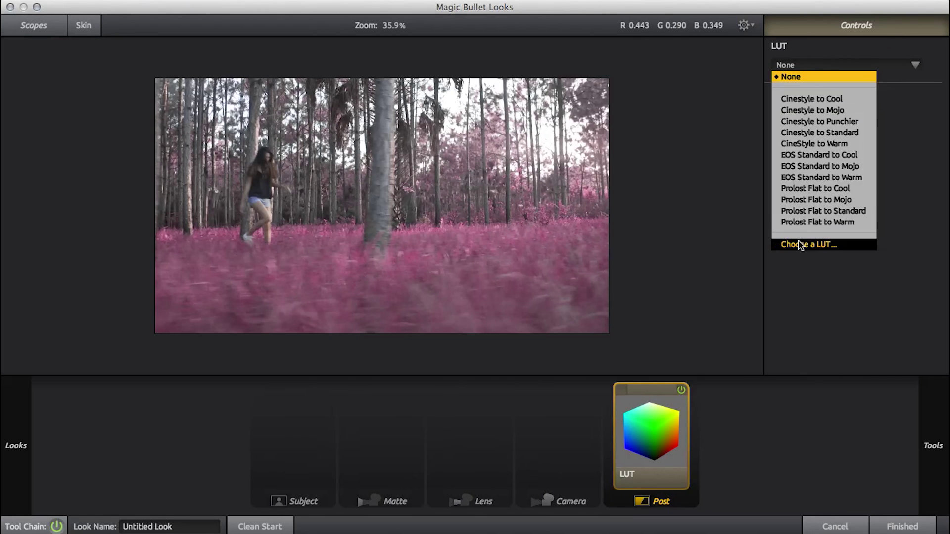
{"action": "left_click", "coordinate": [800, 246]}
{"action": "left_click", "coordinate": [335, 128]}
{"action": "left_click", "coordinate": [407, 295]}
{"action": "scroll", "coordinate": [454, 324], "scroll_direction": "down", "scroll_amount": 3}
{"action": "left_click", "coordinate": [435, 297]}
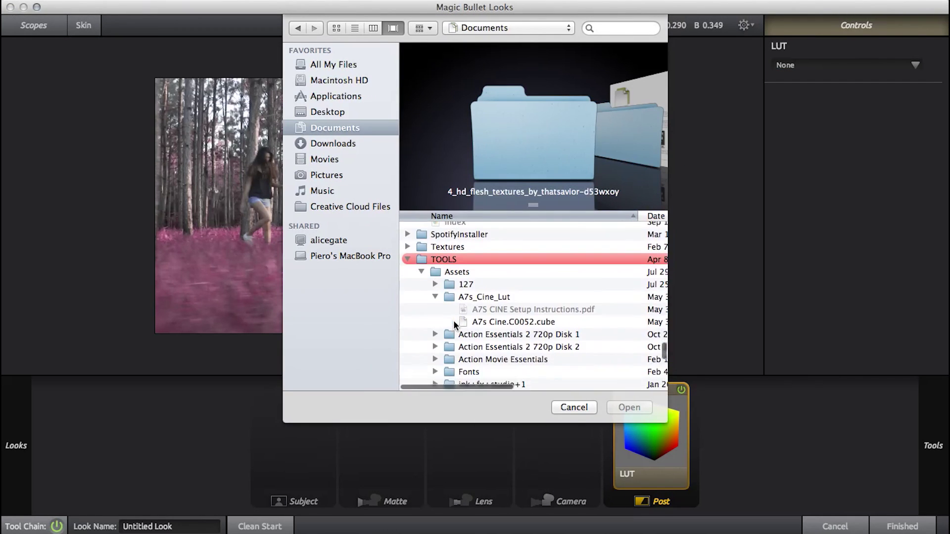
{"action": "double_click", "coordinate": [454, 324]}
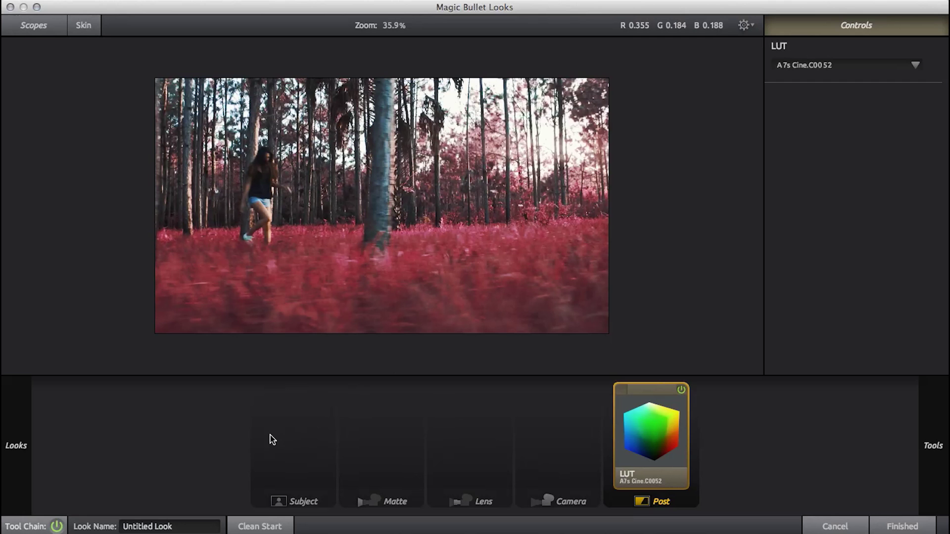
Accept the Looks grade and scrub composition 00091's timeline to review the deep red foliage
{"action": "left_click", "coordinate": [912, 531]}
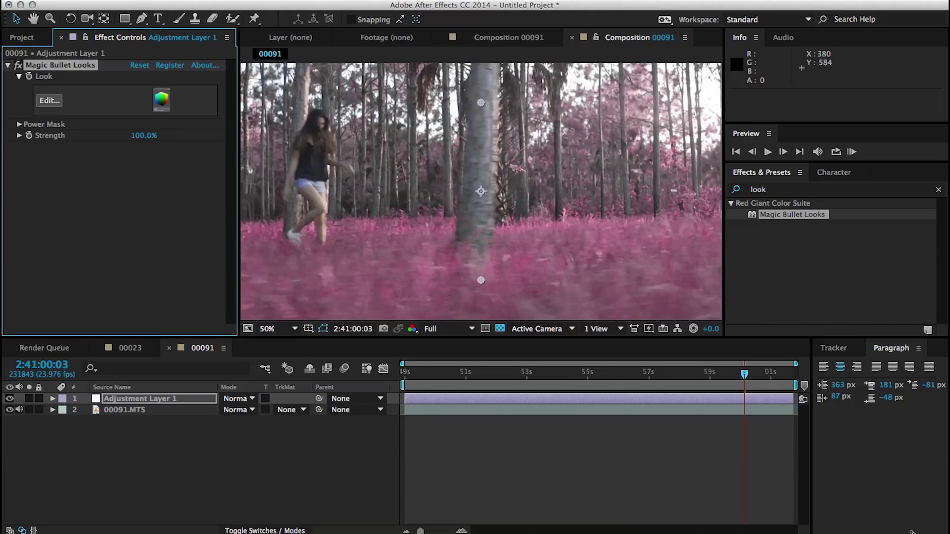
{"action": "scroll", "coordinate": [514, 170], "scroll_direction": "down", "scroll_amount": 2}
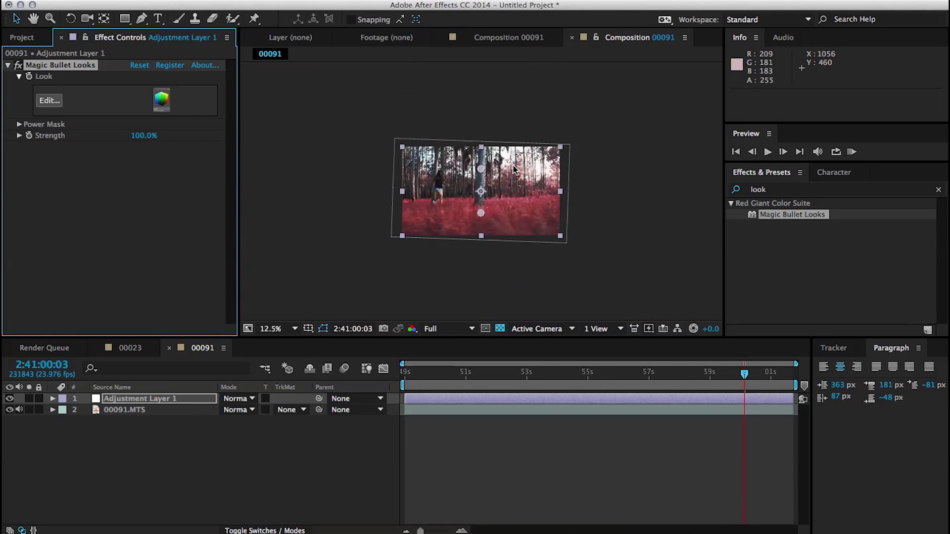
{"action": "scroll", "coordinate": [515, 170], "scroll_direction": "up", "scroll_amount": 1}
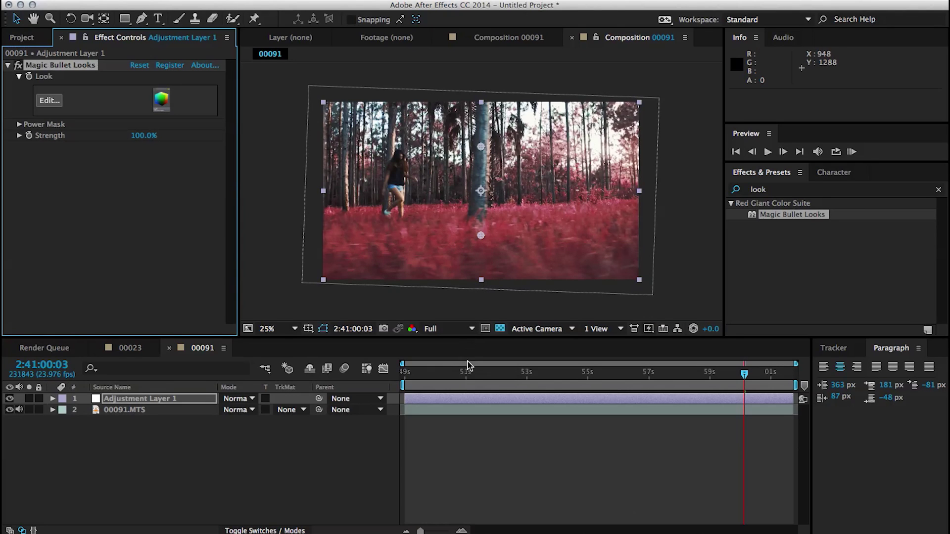
{"action": "left_click", "coordinate": [462, 375]}
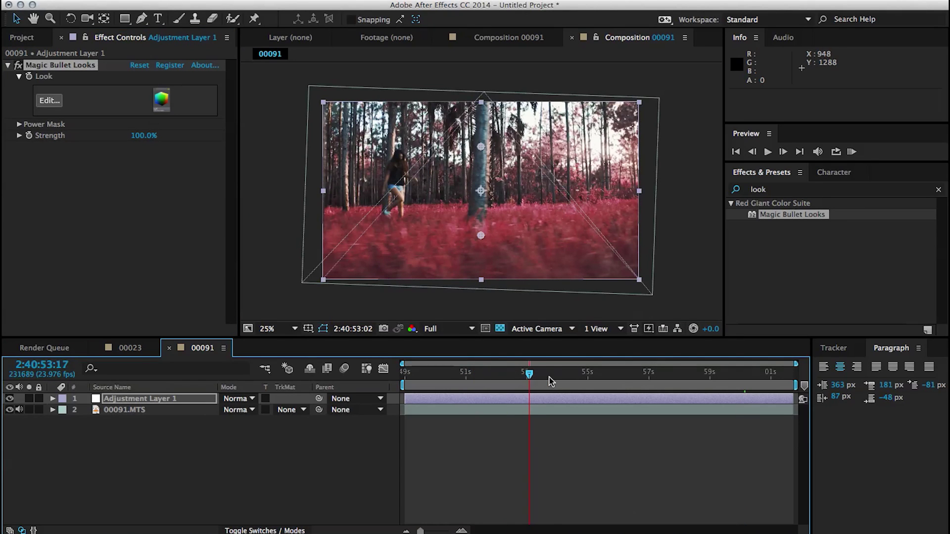
{"action": "left_click_drag", "start_coordinate": [573, 381], "coordinate": [611, 381]}
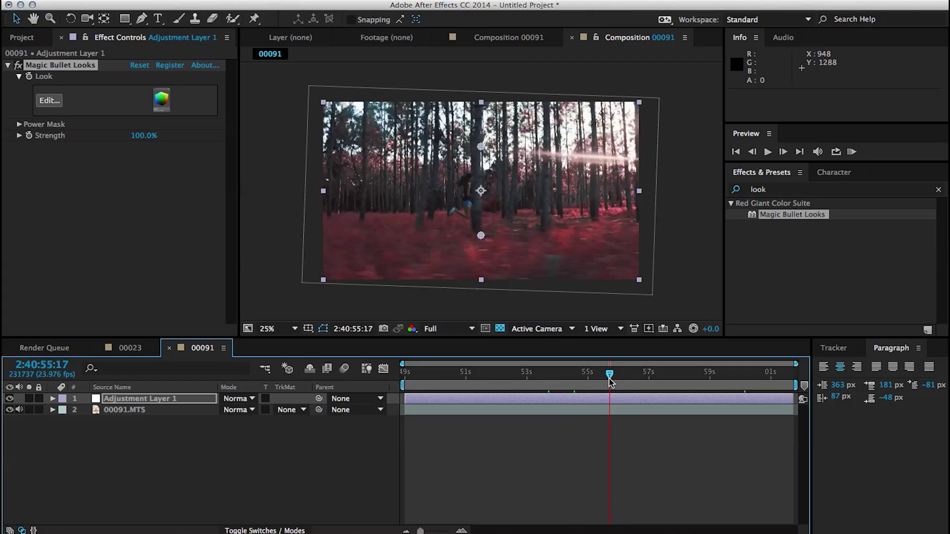